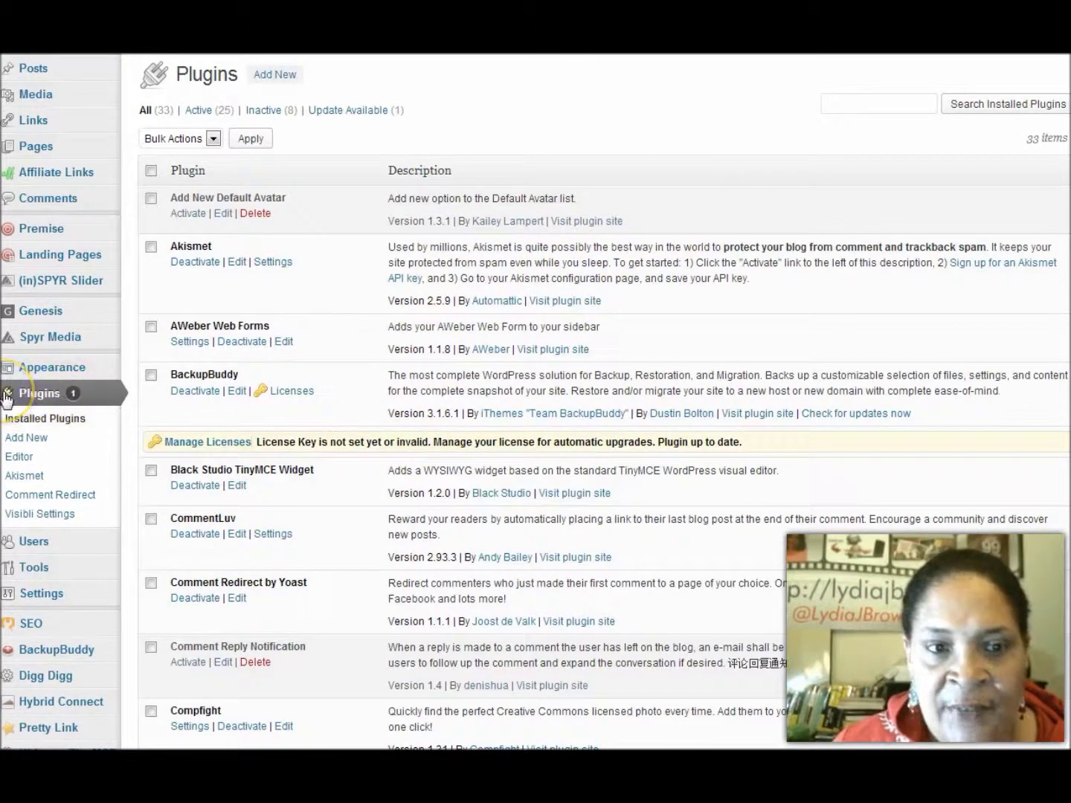
- Search the plugin directory for "thirsty affiliate"
click(269, 77)
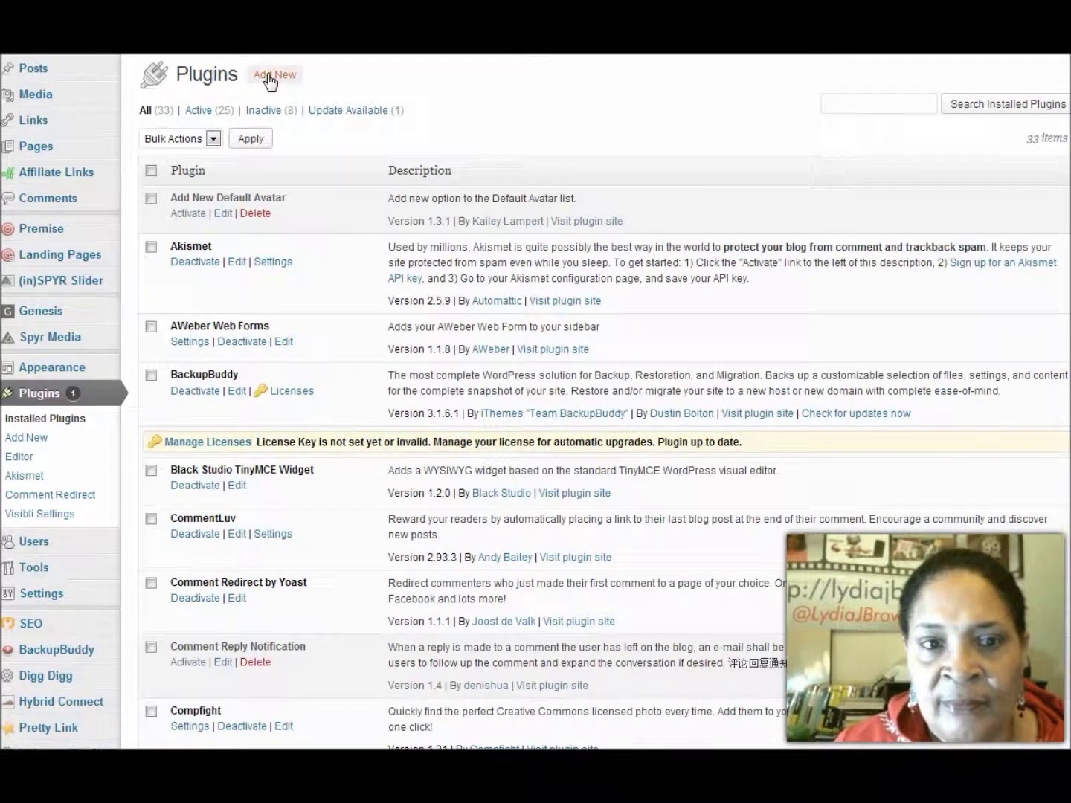
click(170, 205)
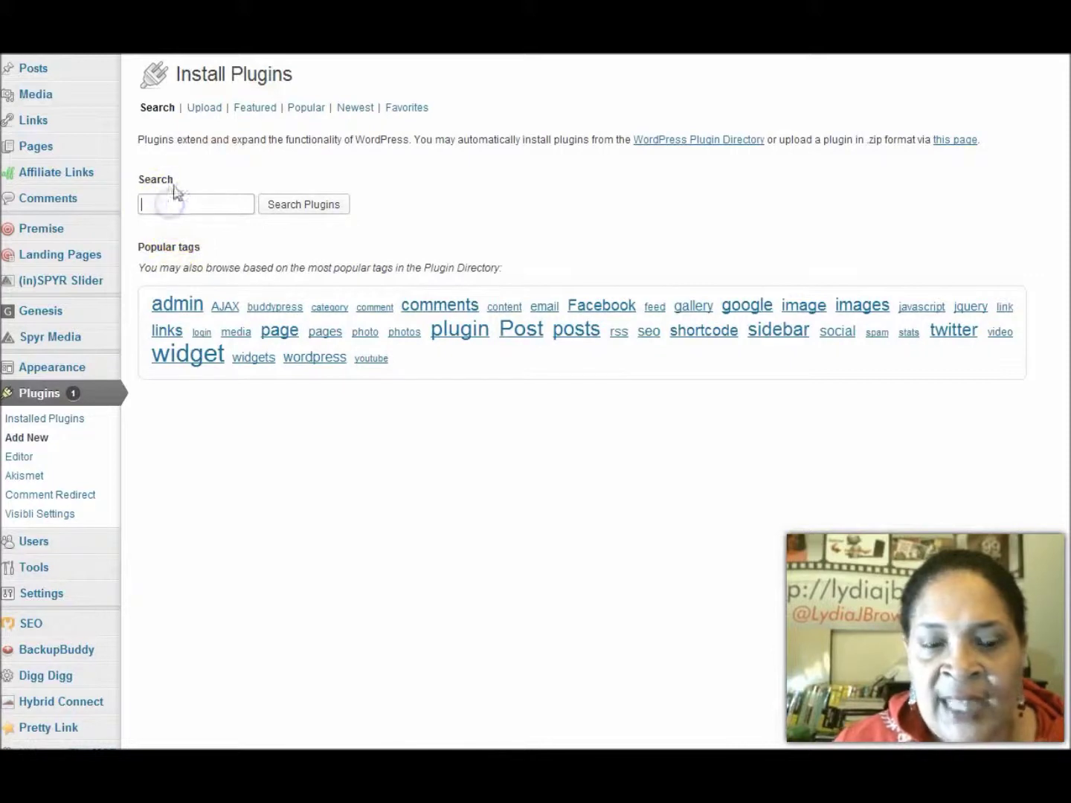
text(thir)
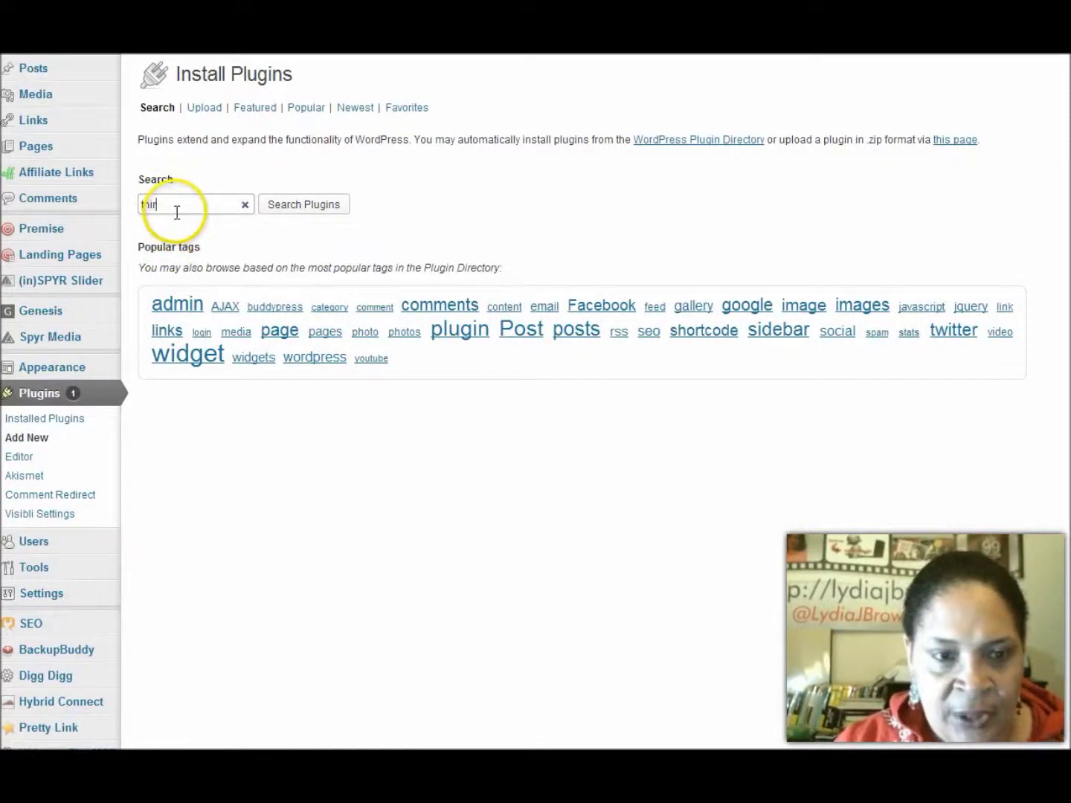
text(sty affiliat)
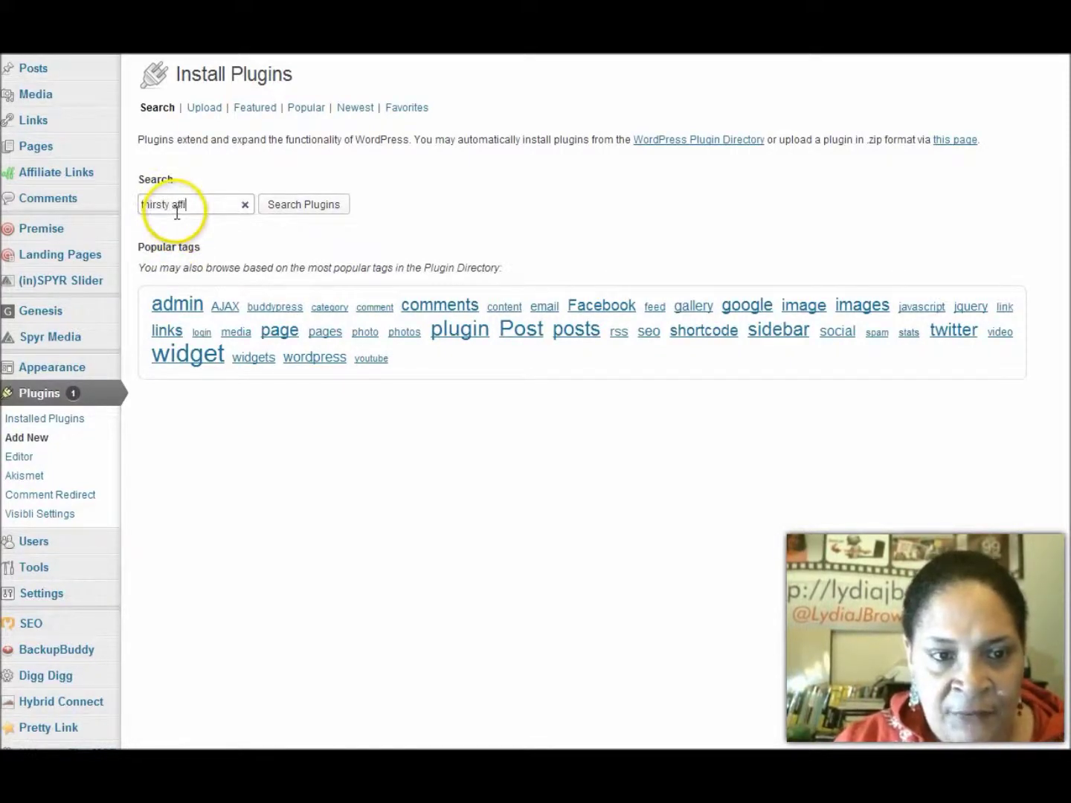
text(e)
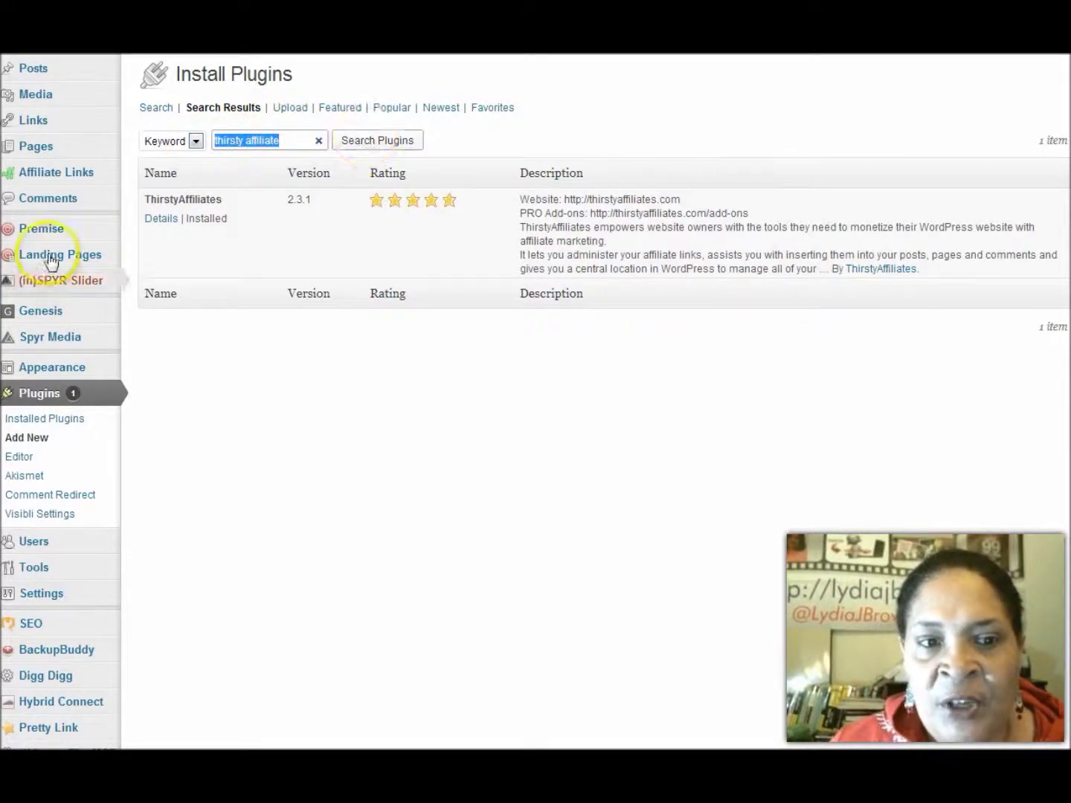
click(160, 219)
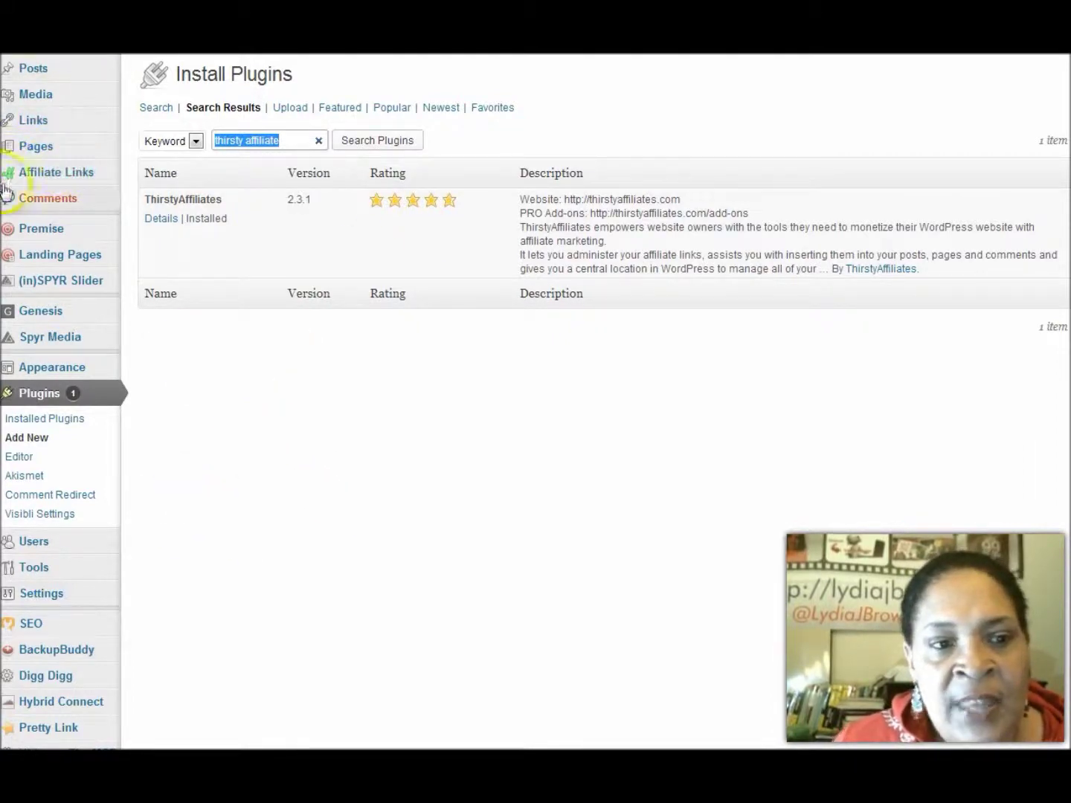
- Open the Add-ons page of the ThirstyAffiliates plugin
mouse_move(9, 184)
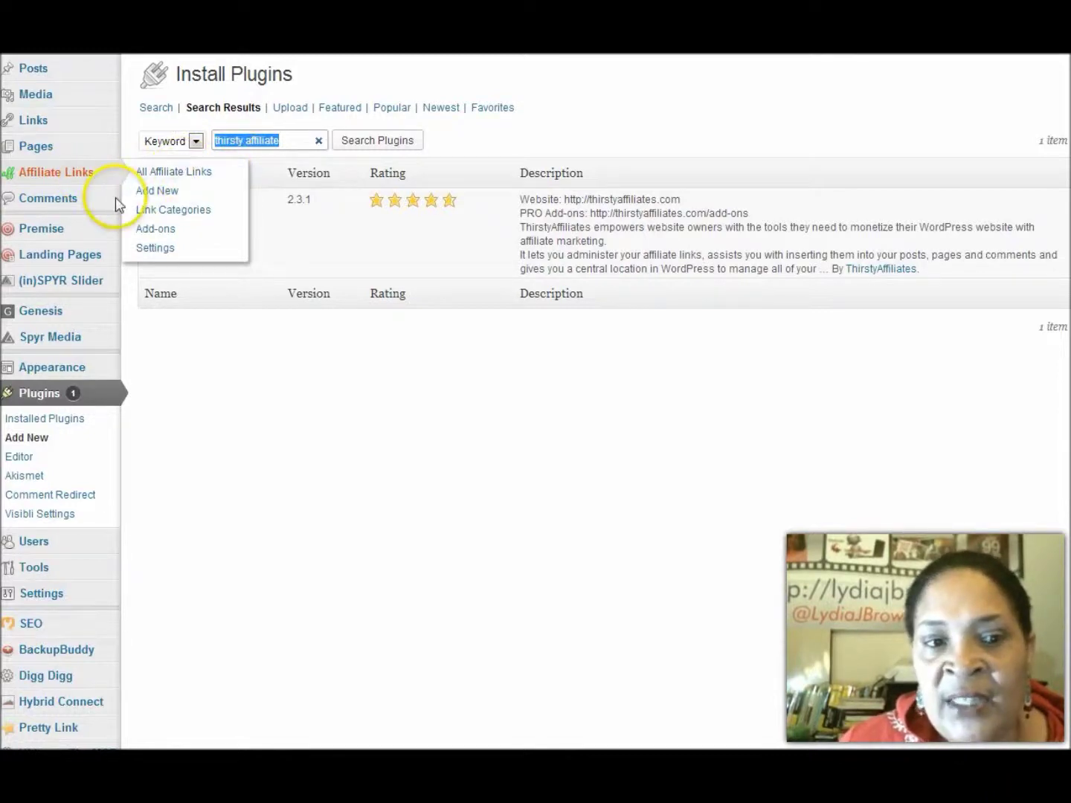
mouse_move(76, 174)
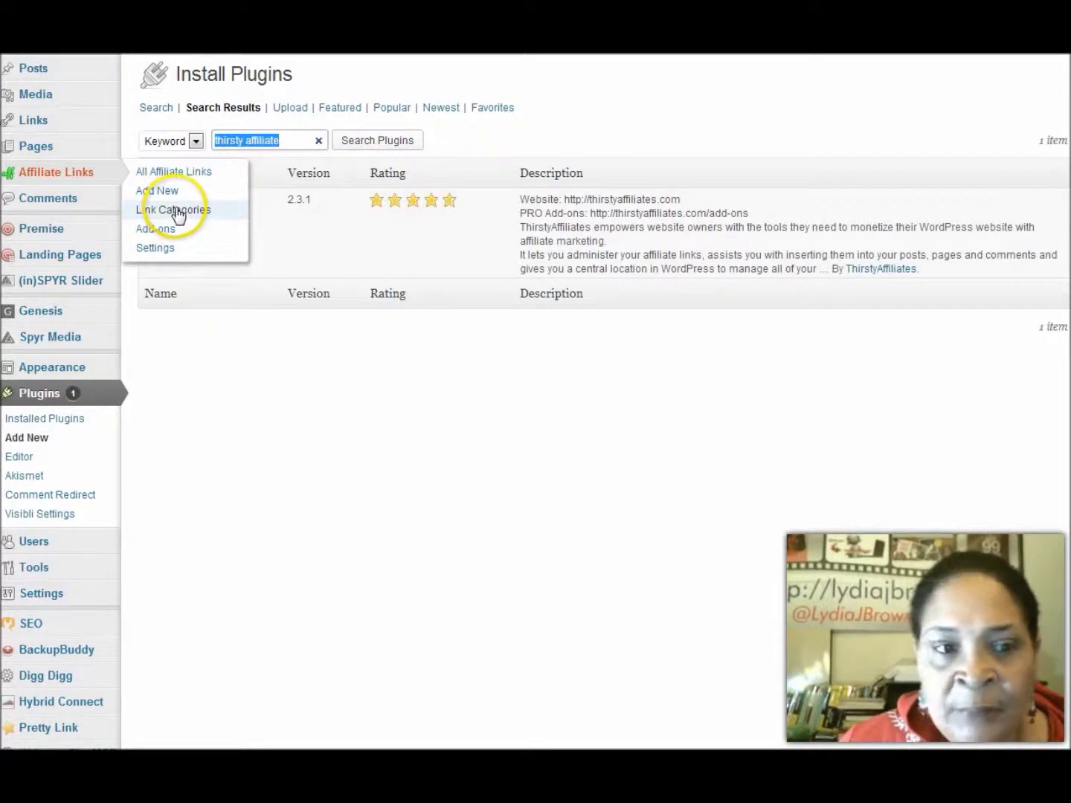
click(152, 230)
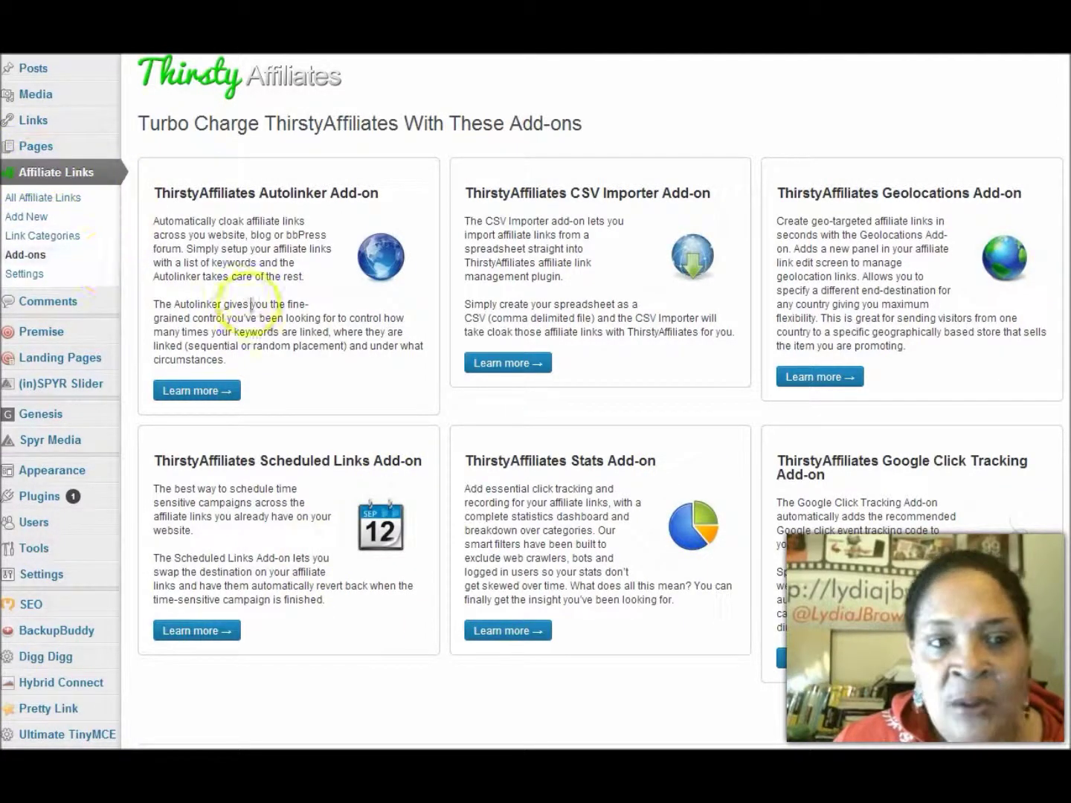
- Open the "test" post for editing and replace its body with the filler text "a;lgpikpk'ogodkasfkd;l;s;fk; dfpdp f"
mouse_move(38, 94)
mouse_move(33, 71)
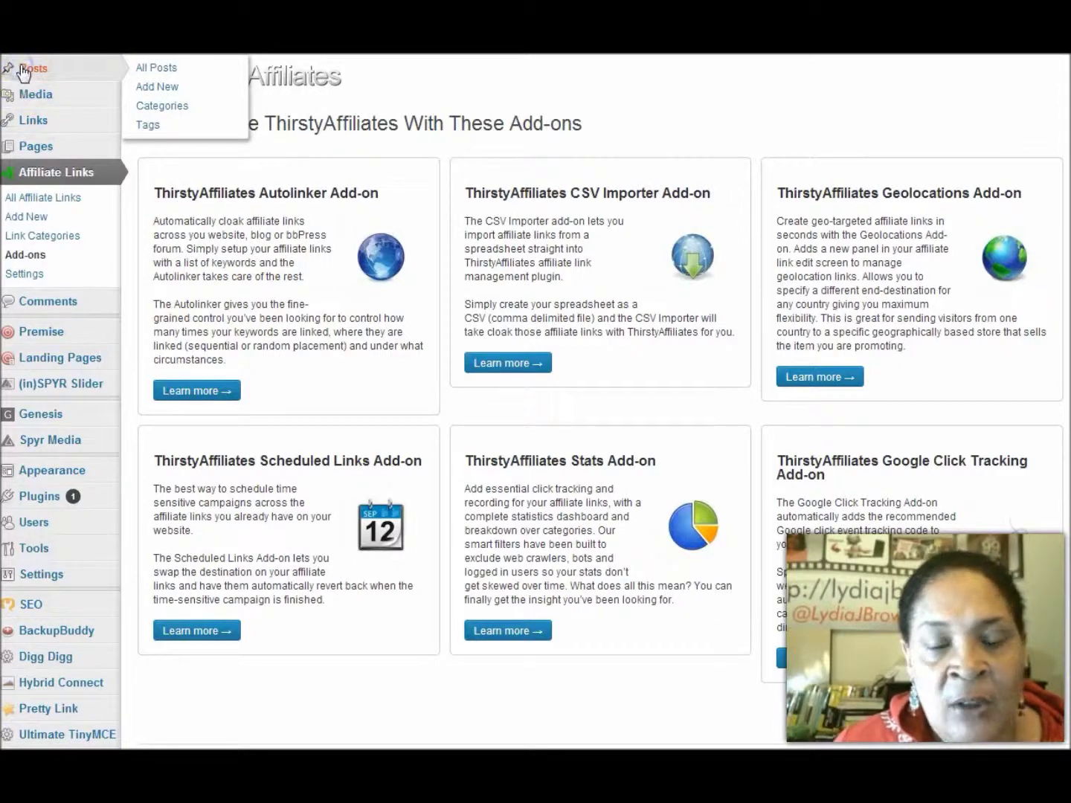
click(24, 70)
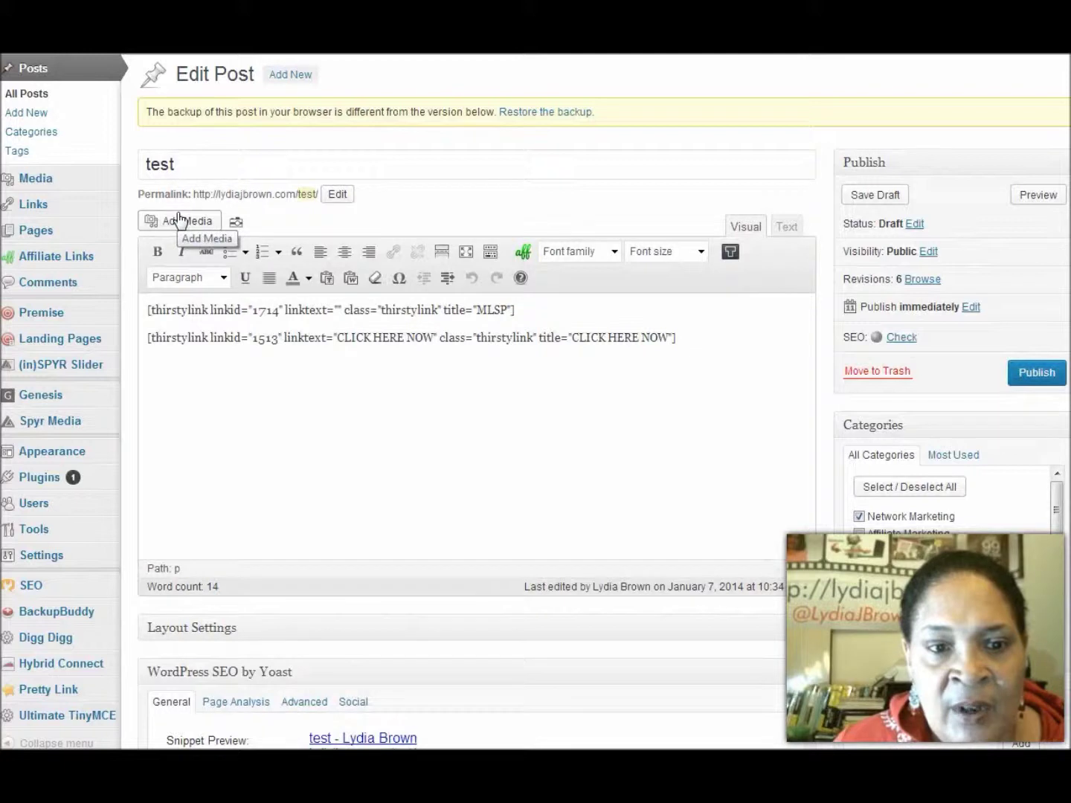
click(149, 305)
key(ctrl+a)
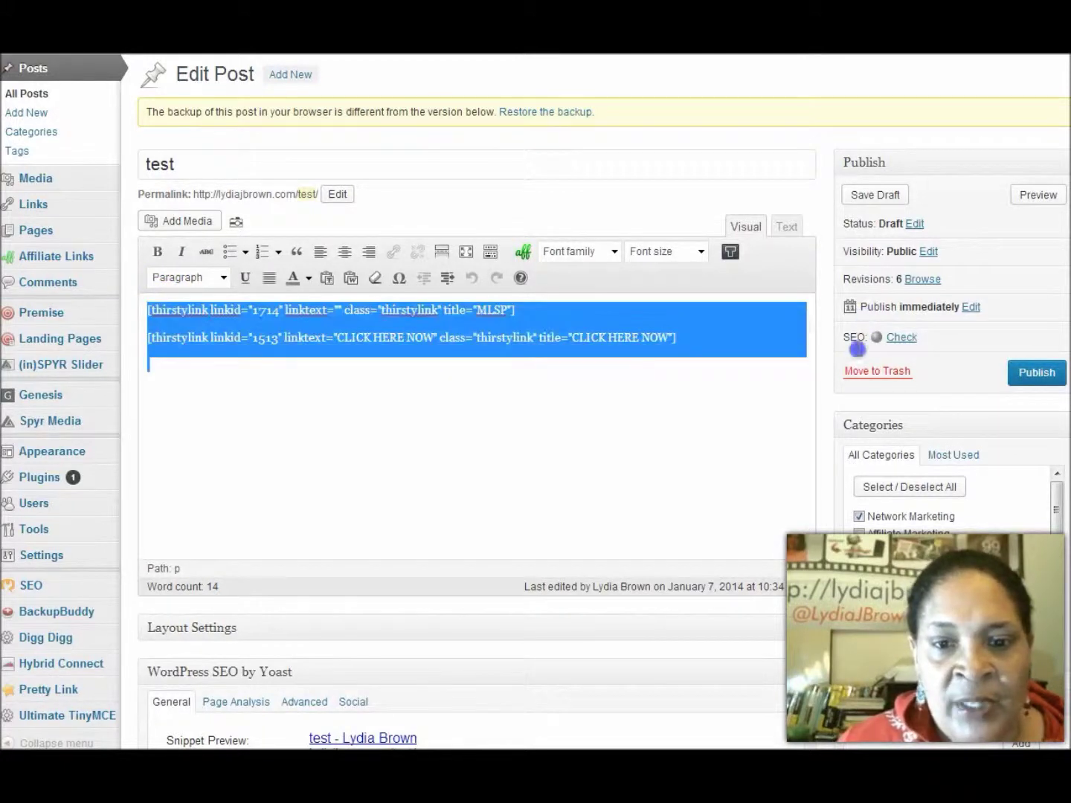
drag(856, 348, 819, 365)
key(Delete)
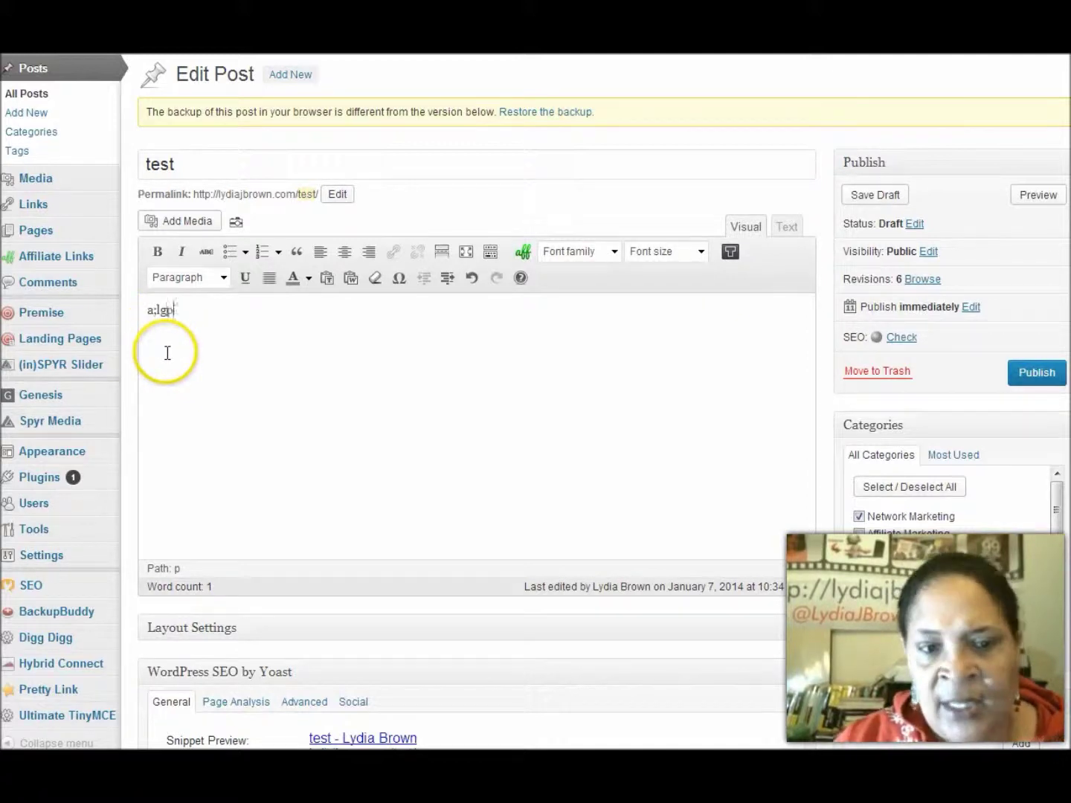
text(a;lgpikpk'ogodkasfkd;l;s;fk; dfpdp f)
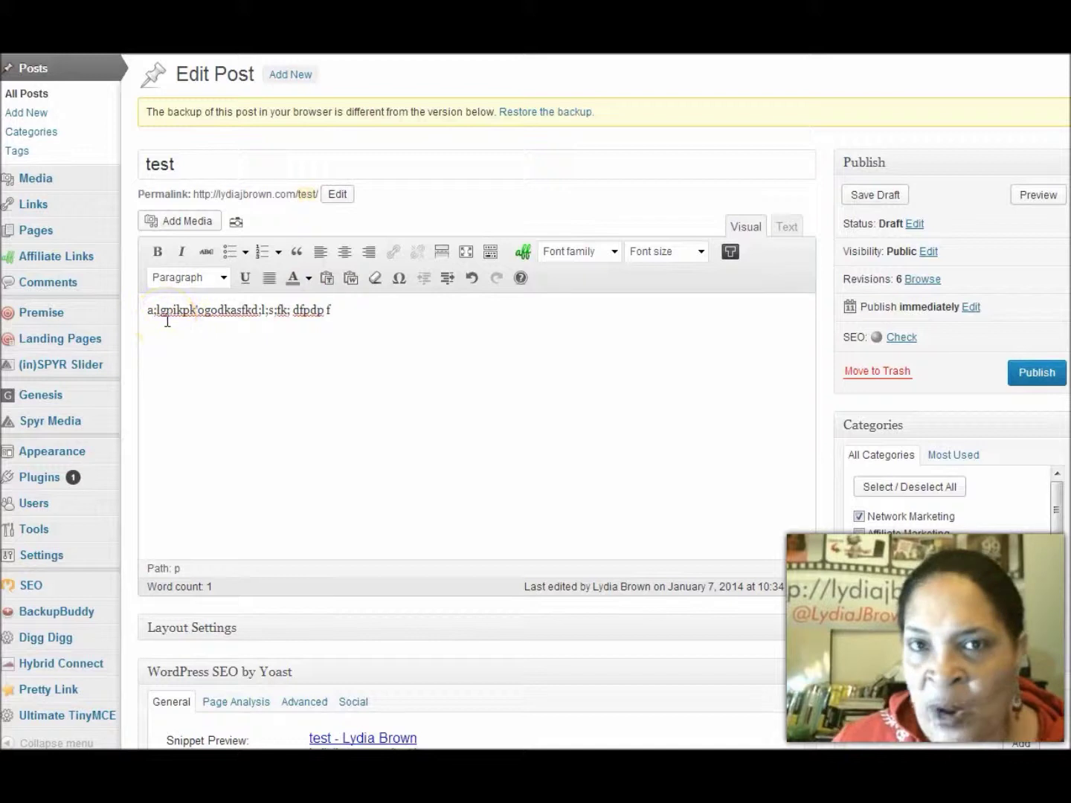
- Insert the MLSP affiliate link as a ThirstyAffiliates shortcode after the filler text in the post body
click(357, 311)
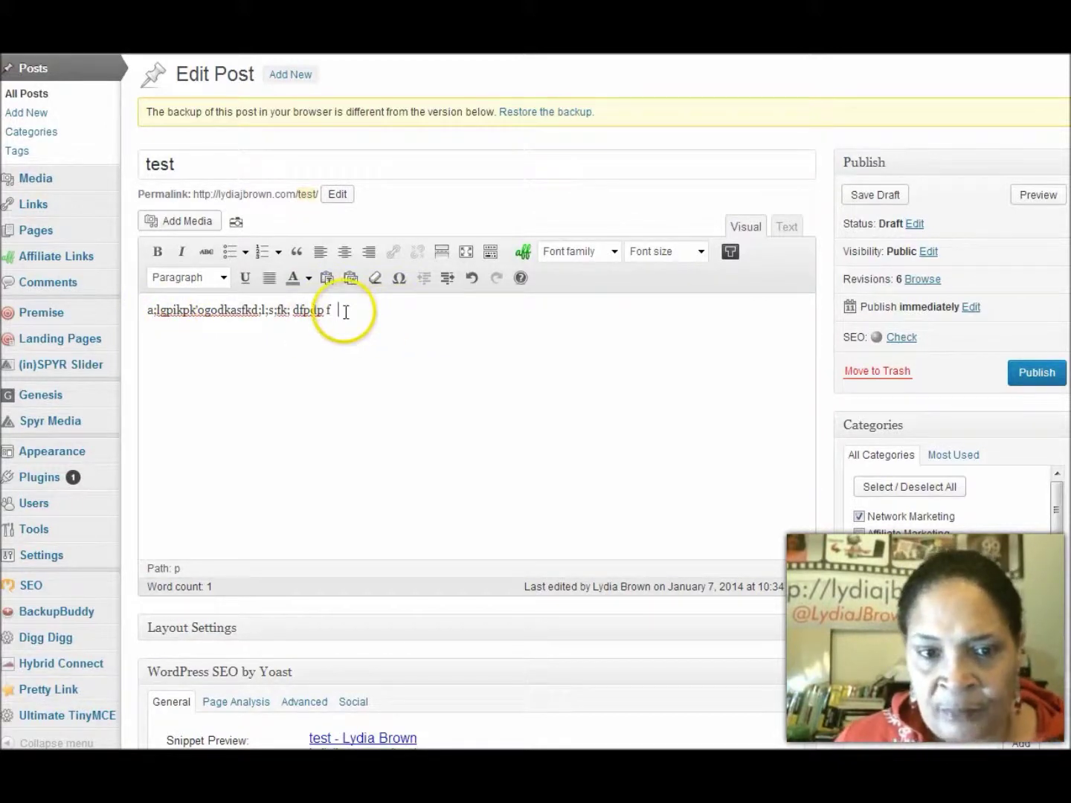
click(332, 315)
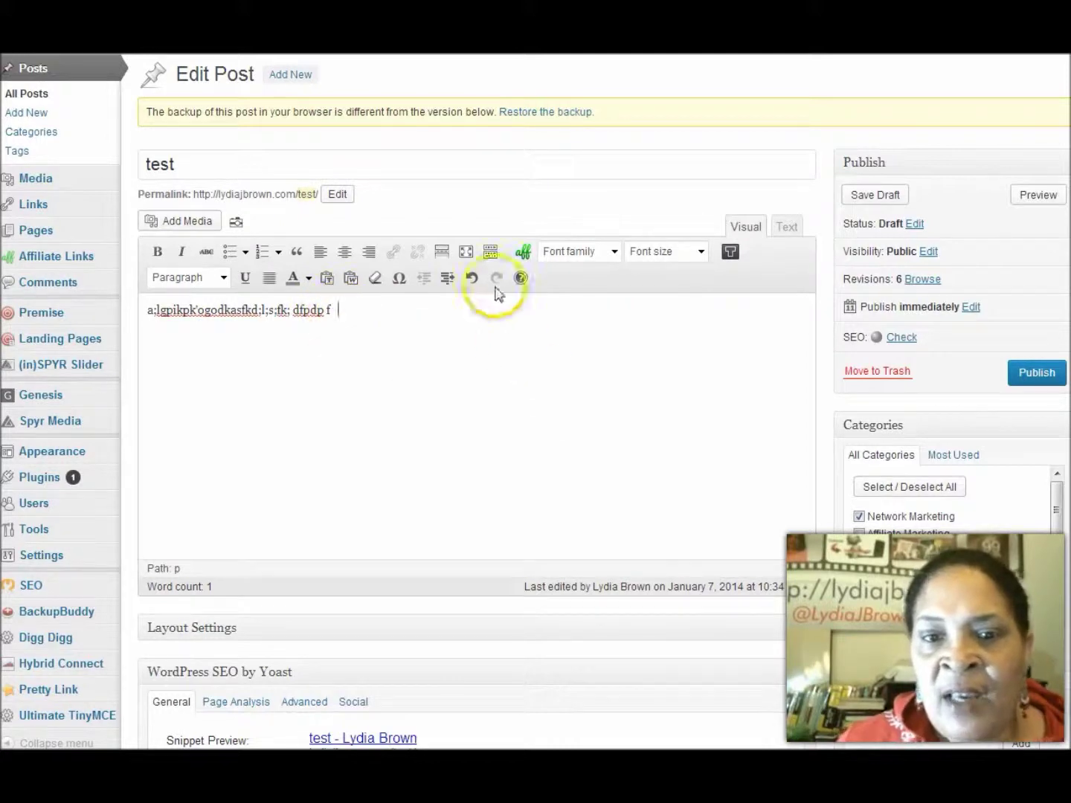
click(520, 253)
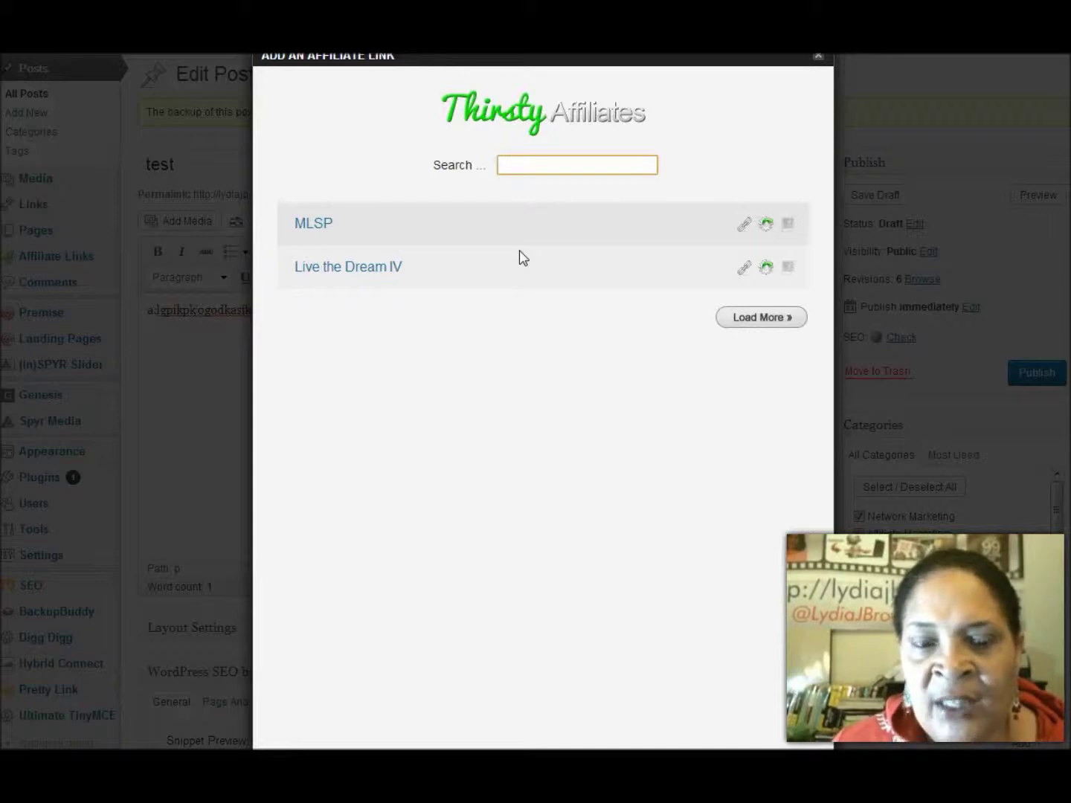
click(515, 276)
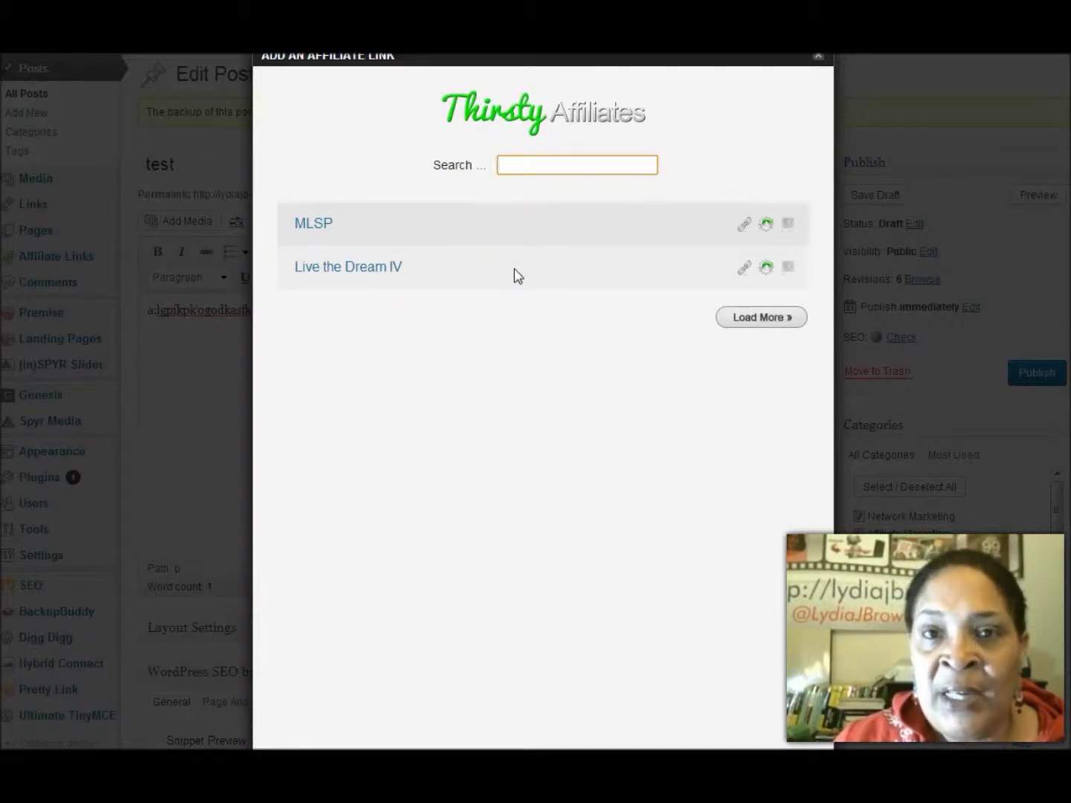
click(508, 251)
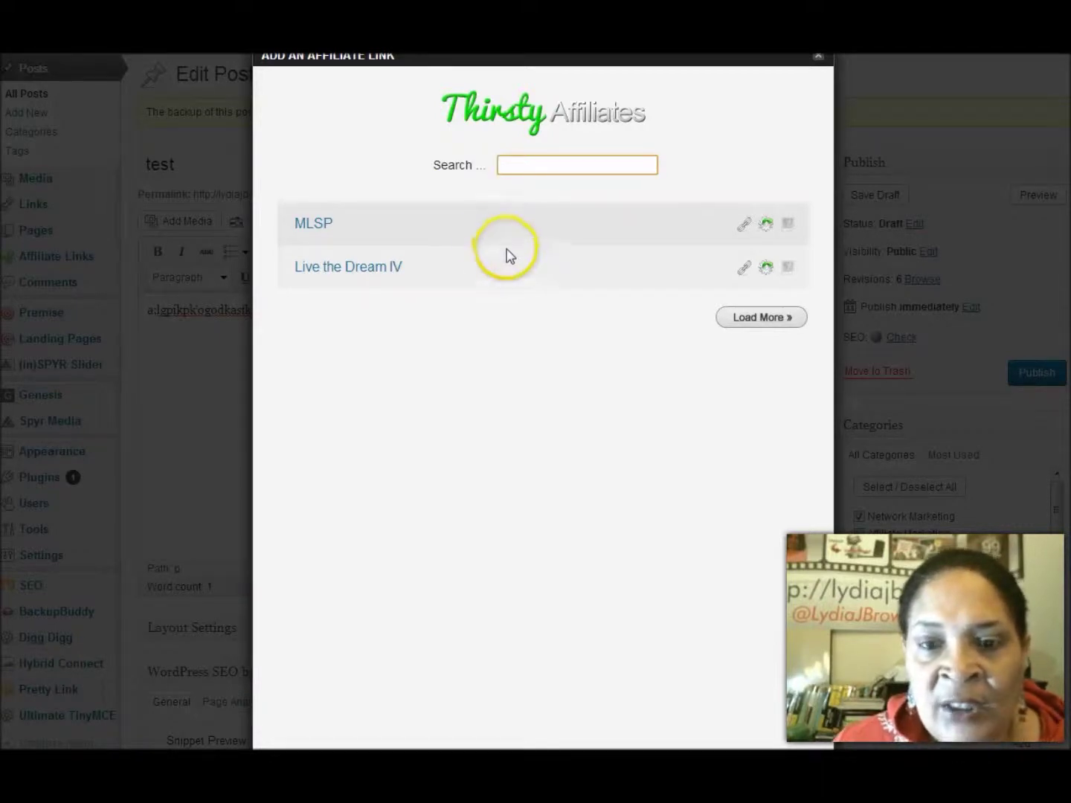
click(764, 226)
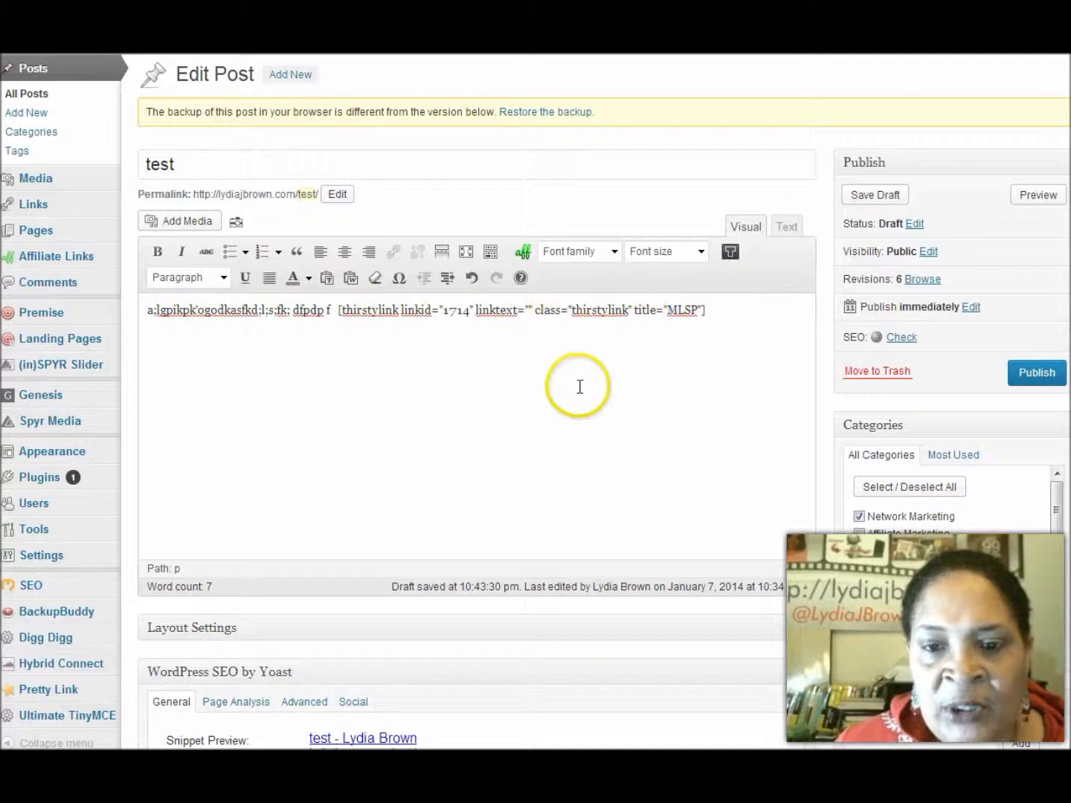
- Preview the test post and check how the affiliate link appears after the filler text
click(1038, 197)
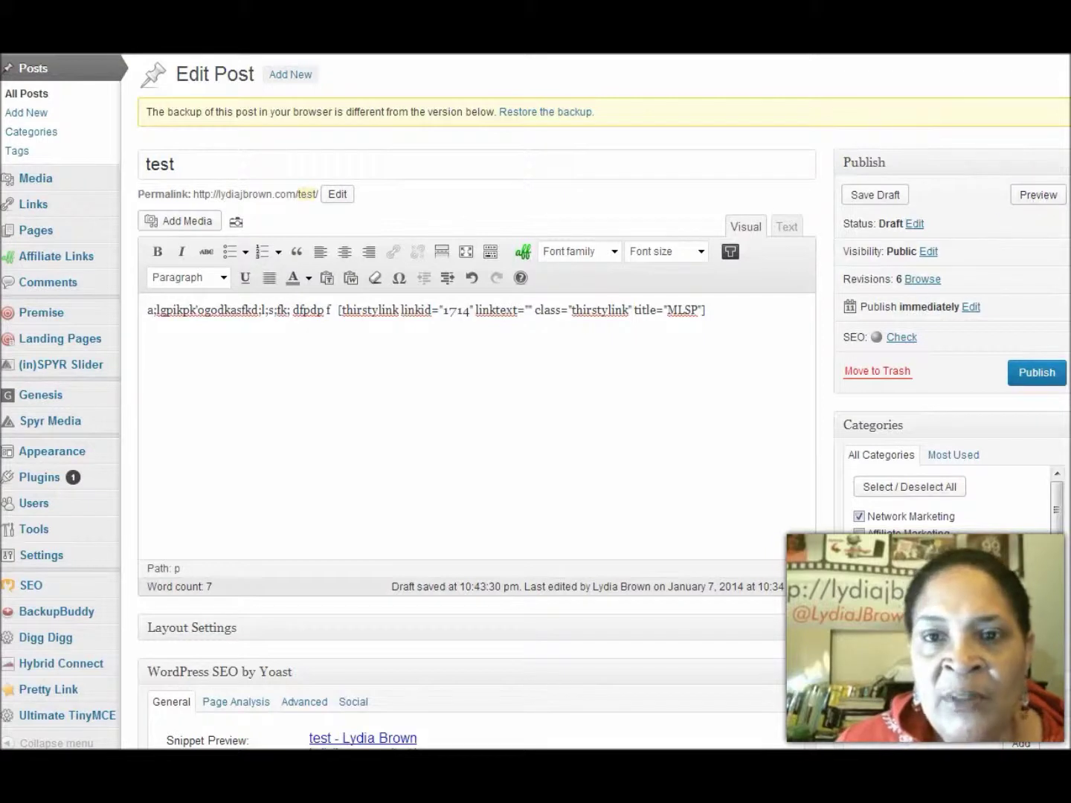
right_click(1031, 198)
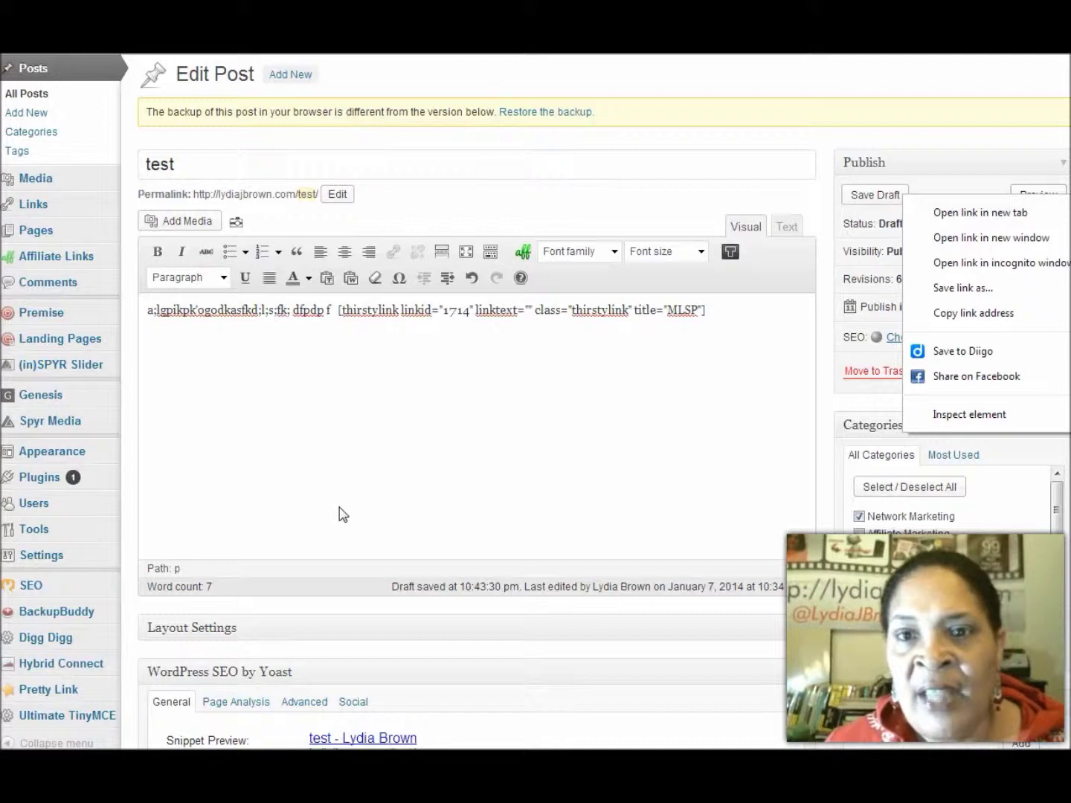
click(392, 513)
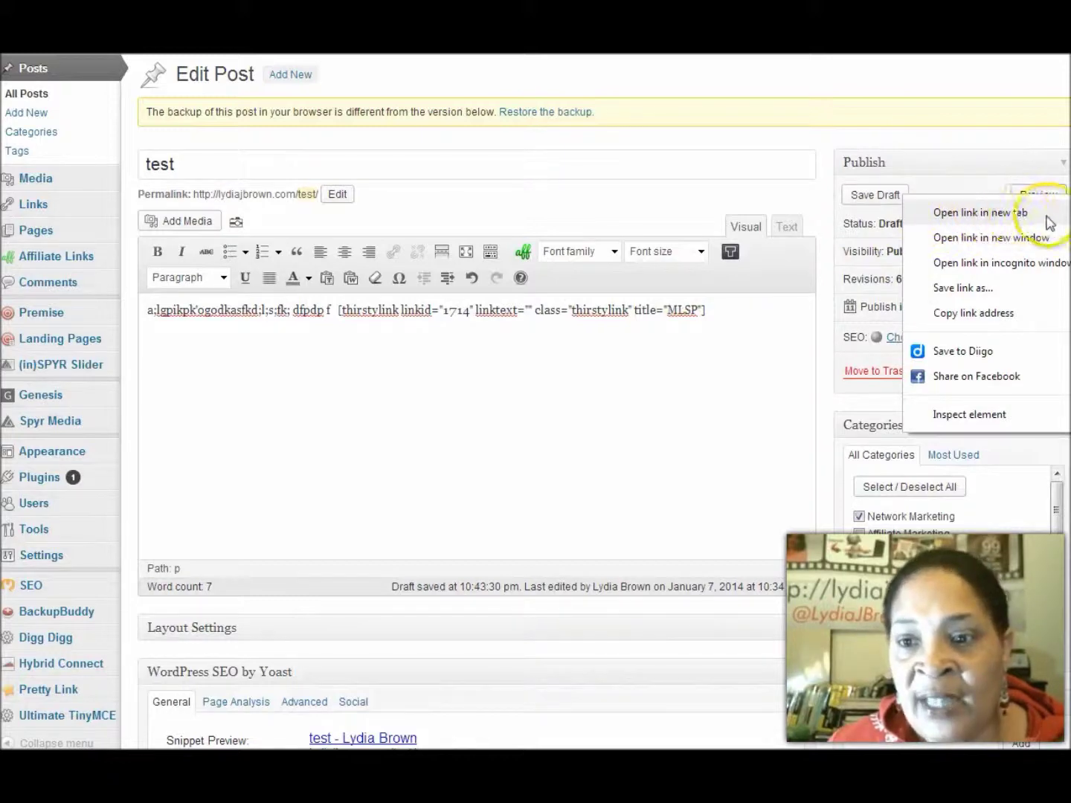
key(ctrl+Tab)
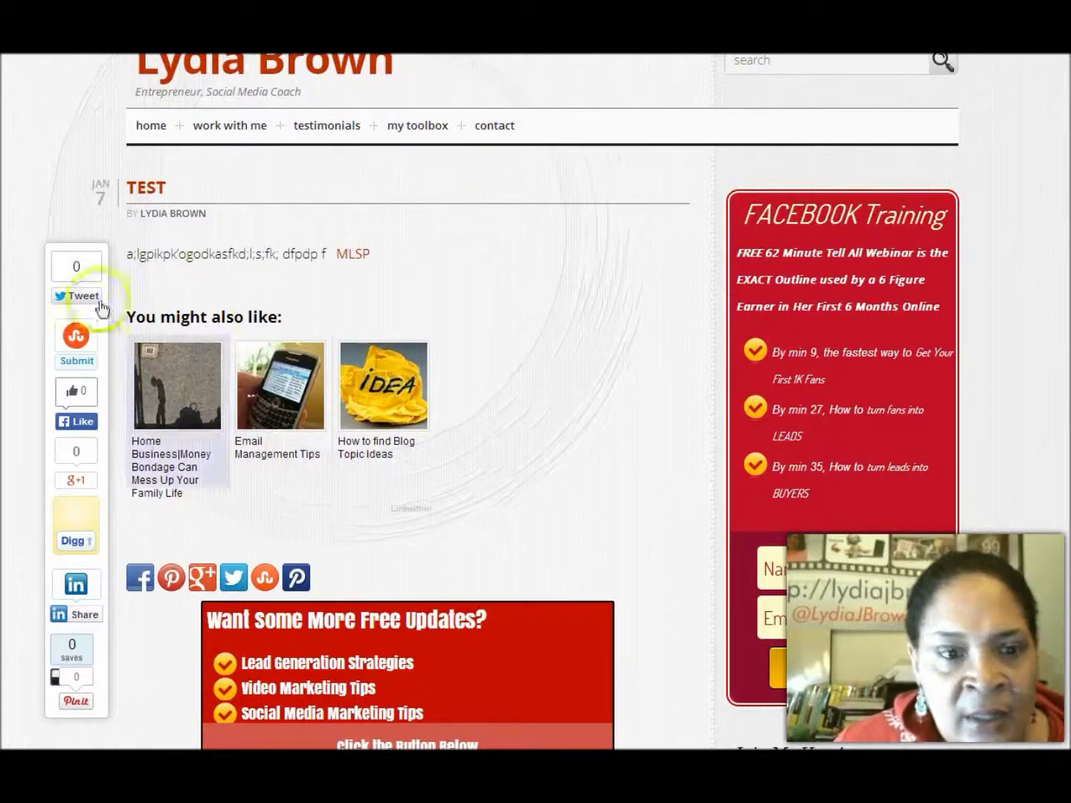
click(237, 255)
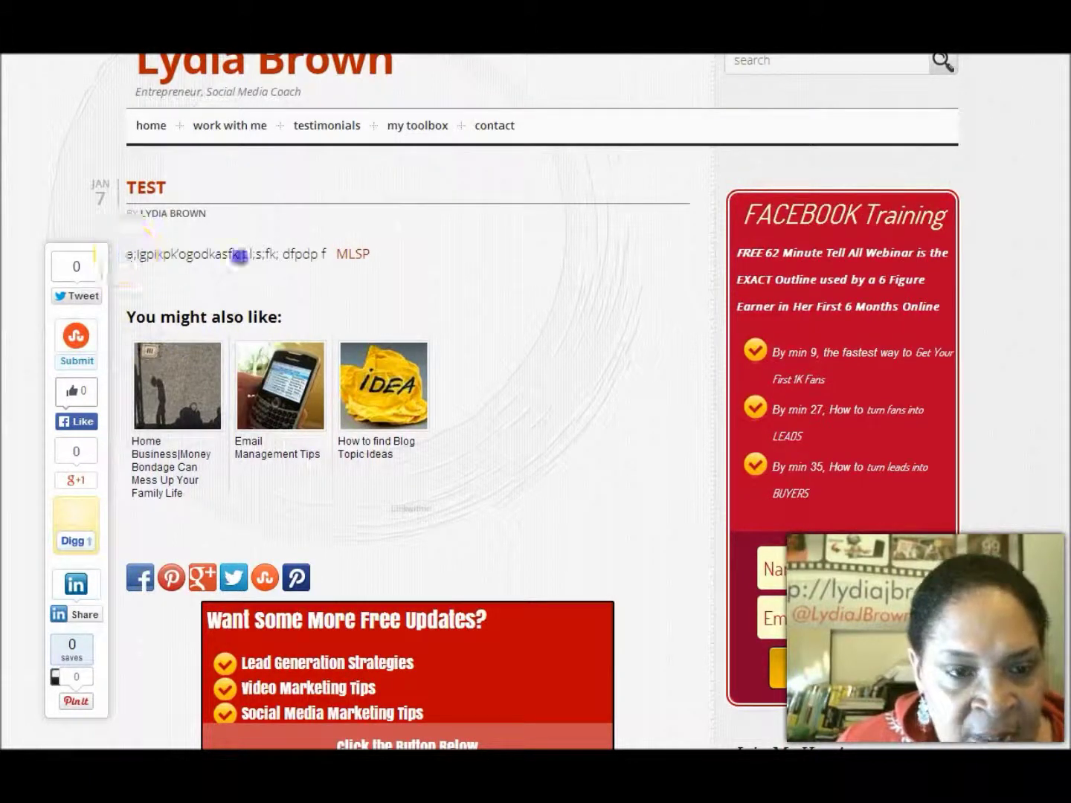
mouse_move(238, 255)
mouse_down()
mouse_move(319, 251)
mouse_move(342, 262)
mouse_up()
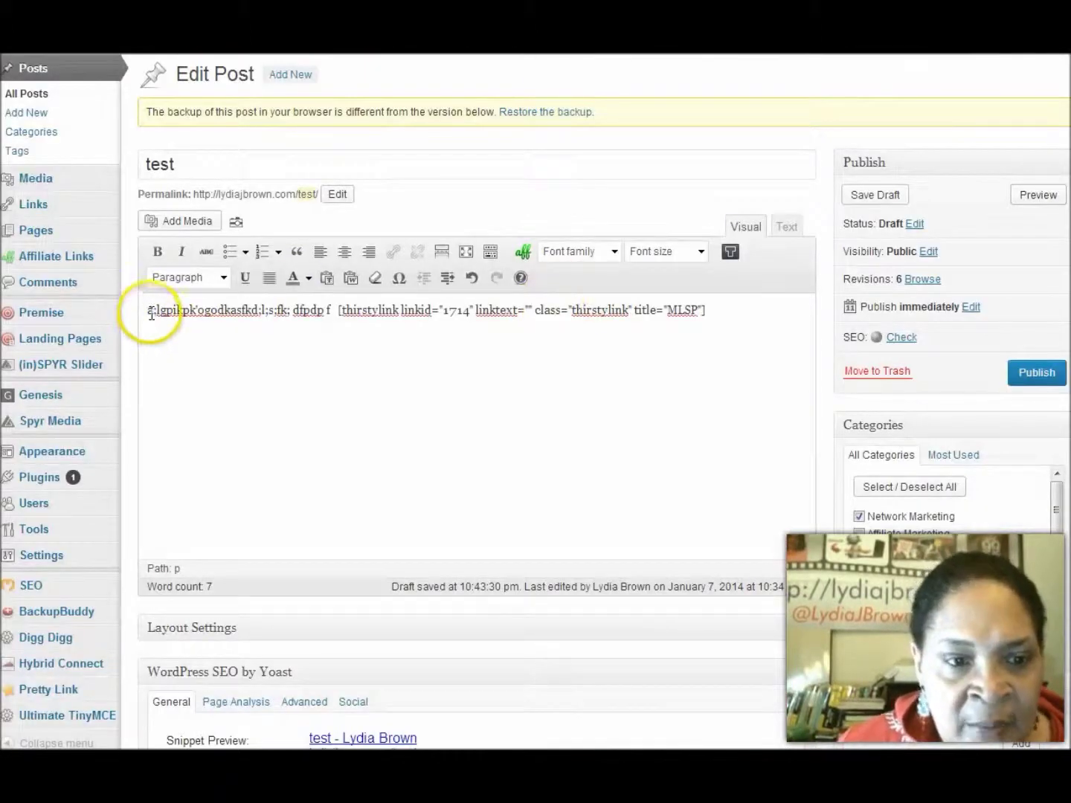
- Replace the whole post body with only the MLSP affiliate link shortcode, using the visual editor
drag(146, 310, 770, 311)
key(Delete)
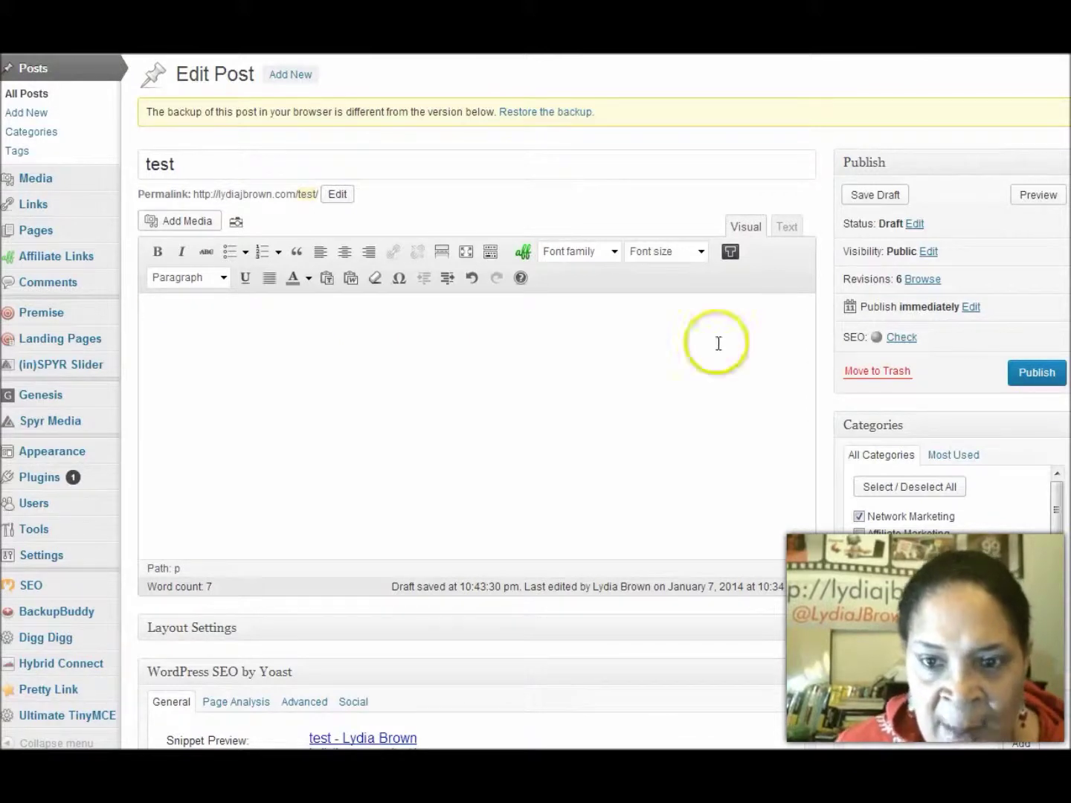
click(789, 227)
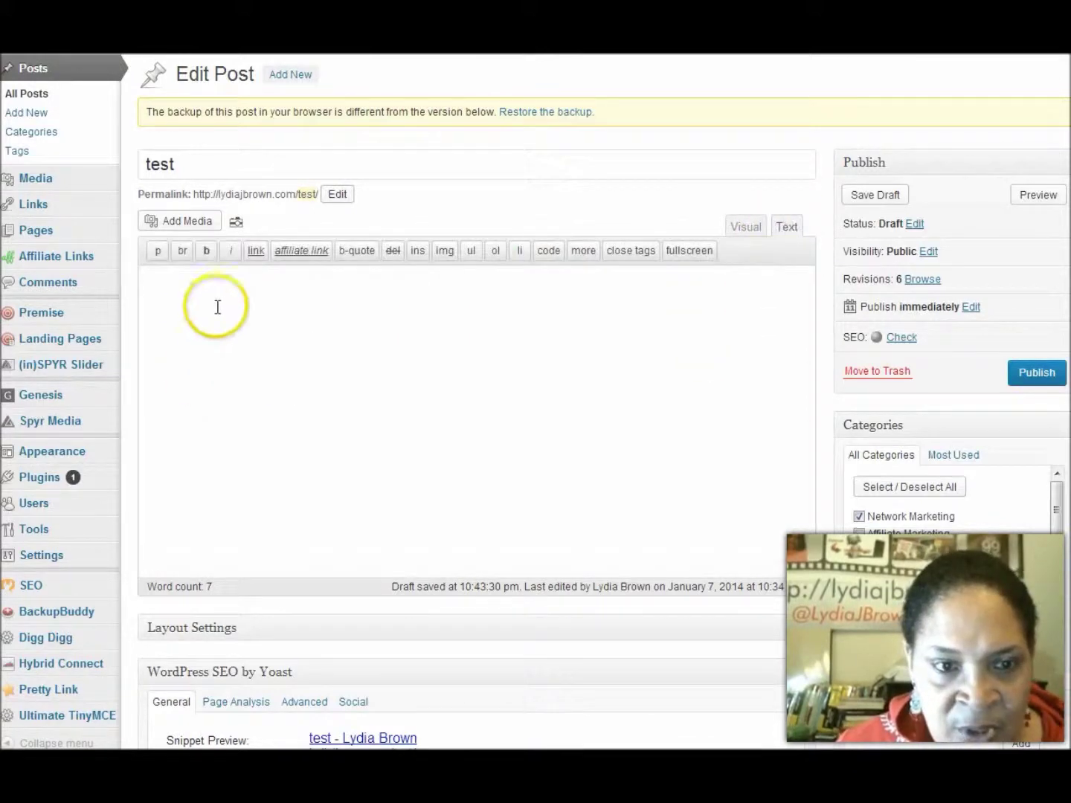
click(745, 226)
click(158, 316)
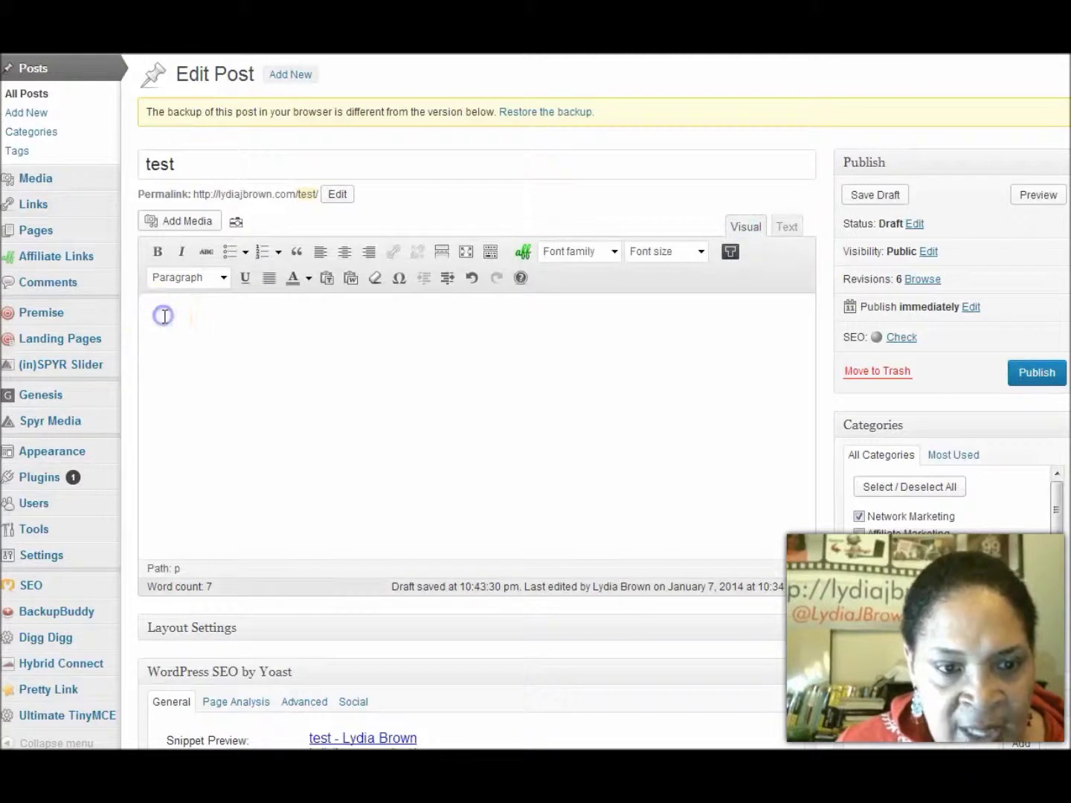
click(524, 250)
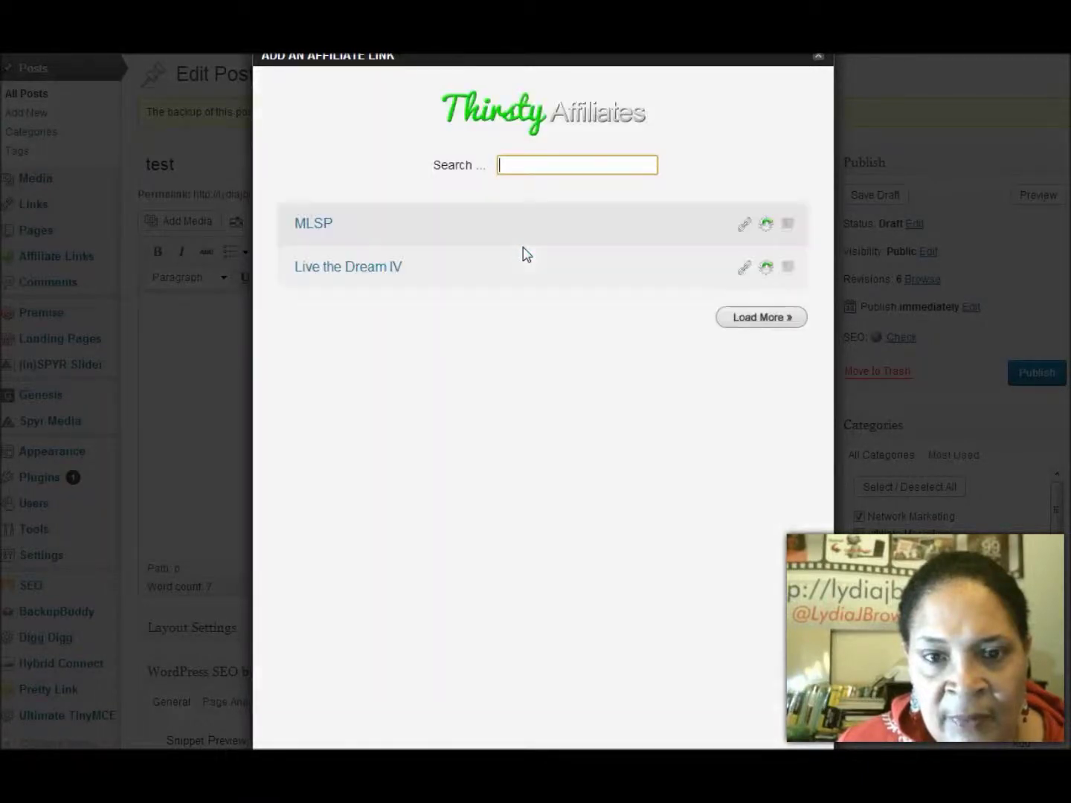
click(767, 224)
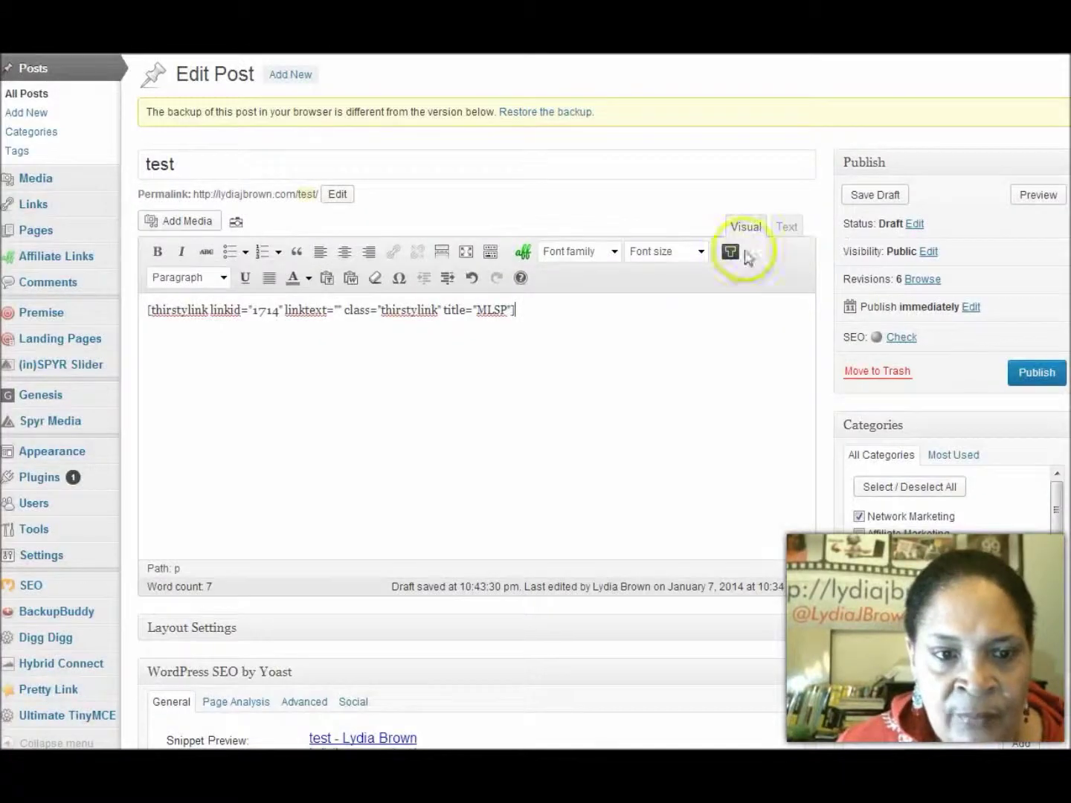
- Preview the updated post, follow its MLSP link to the destination page and return to the preview
click(1033, 198)
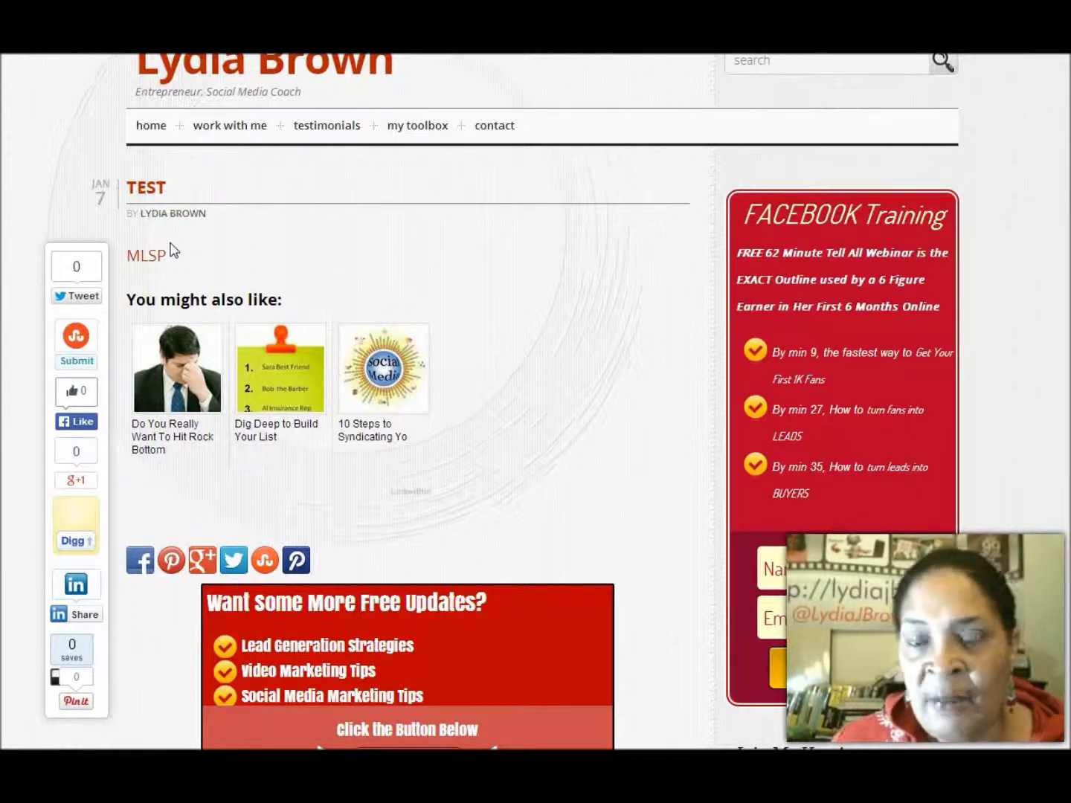
click(136, 258)
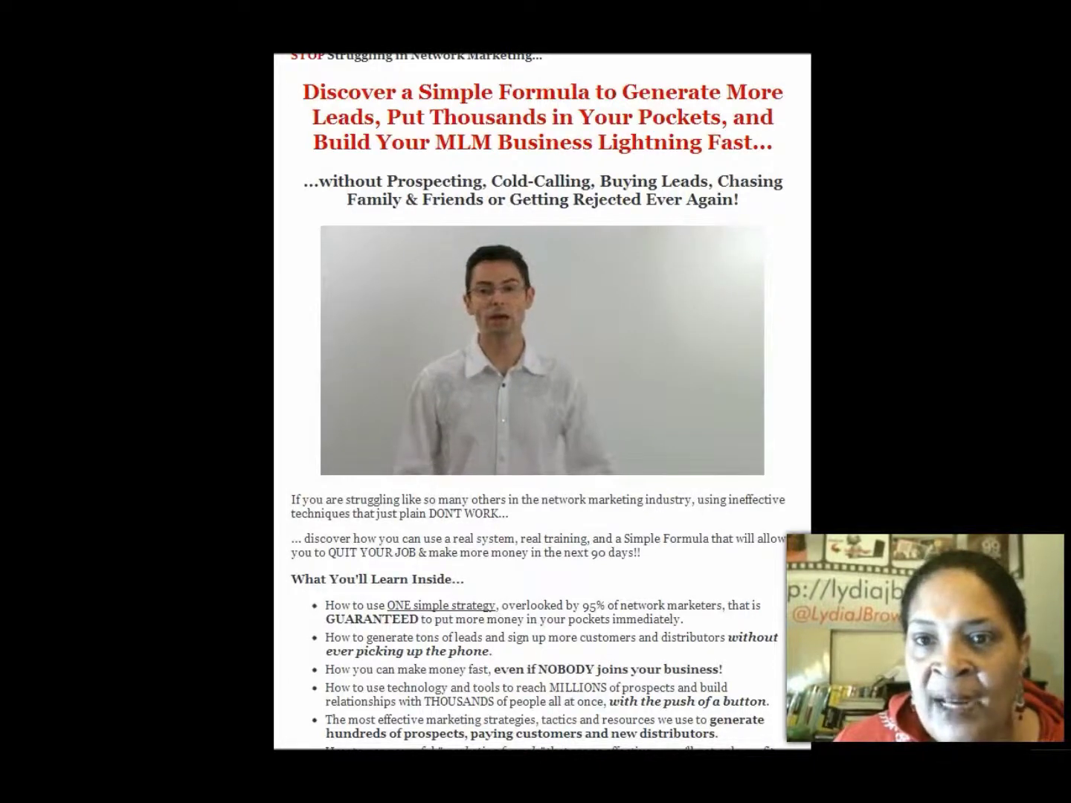
key(alt+Left)
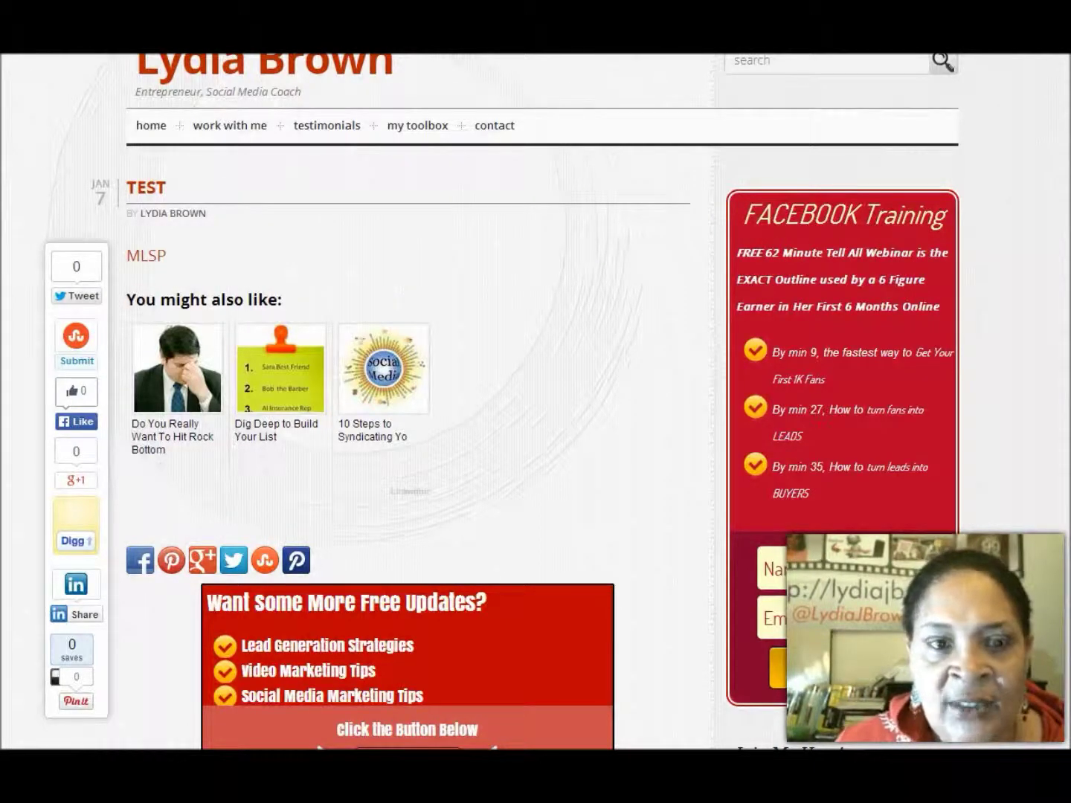
- Return to the post editor and delete the MLSP shortcode from the body
key(alt+Left)
drag(149, 308, 613, 309)
key(Delete)
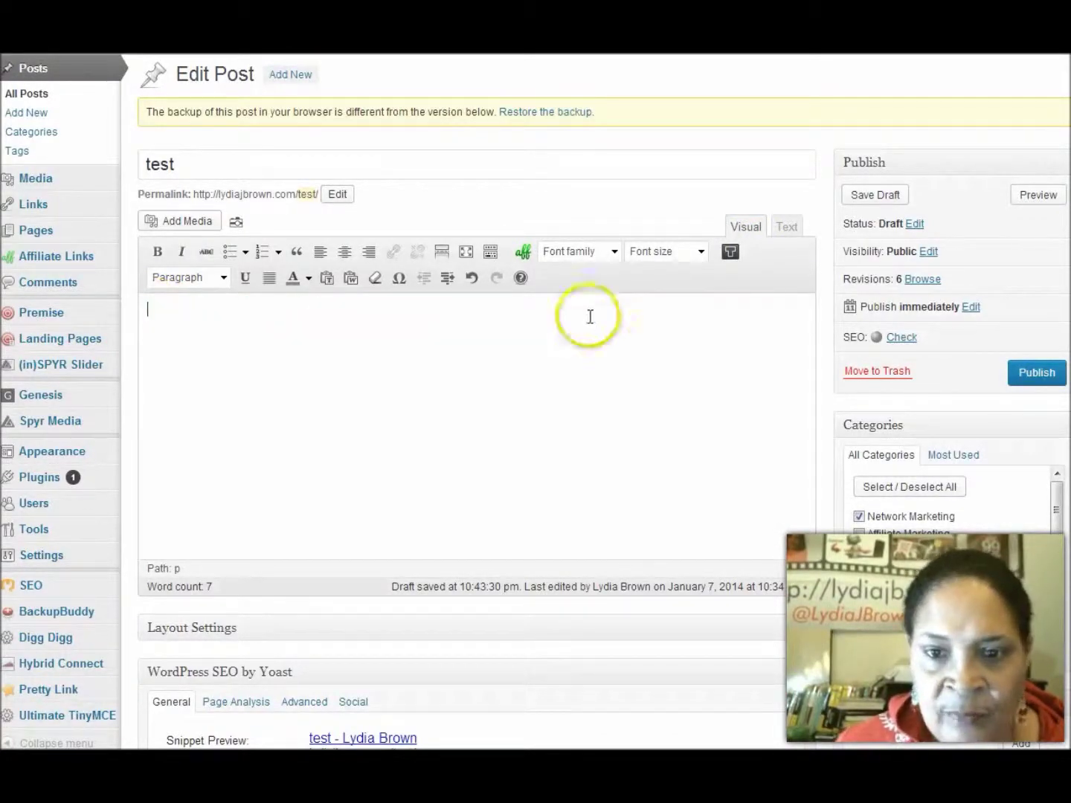
- Insert the Live the Dream IV affiliate link as a shortcode into the empty post body
click(522, 254)
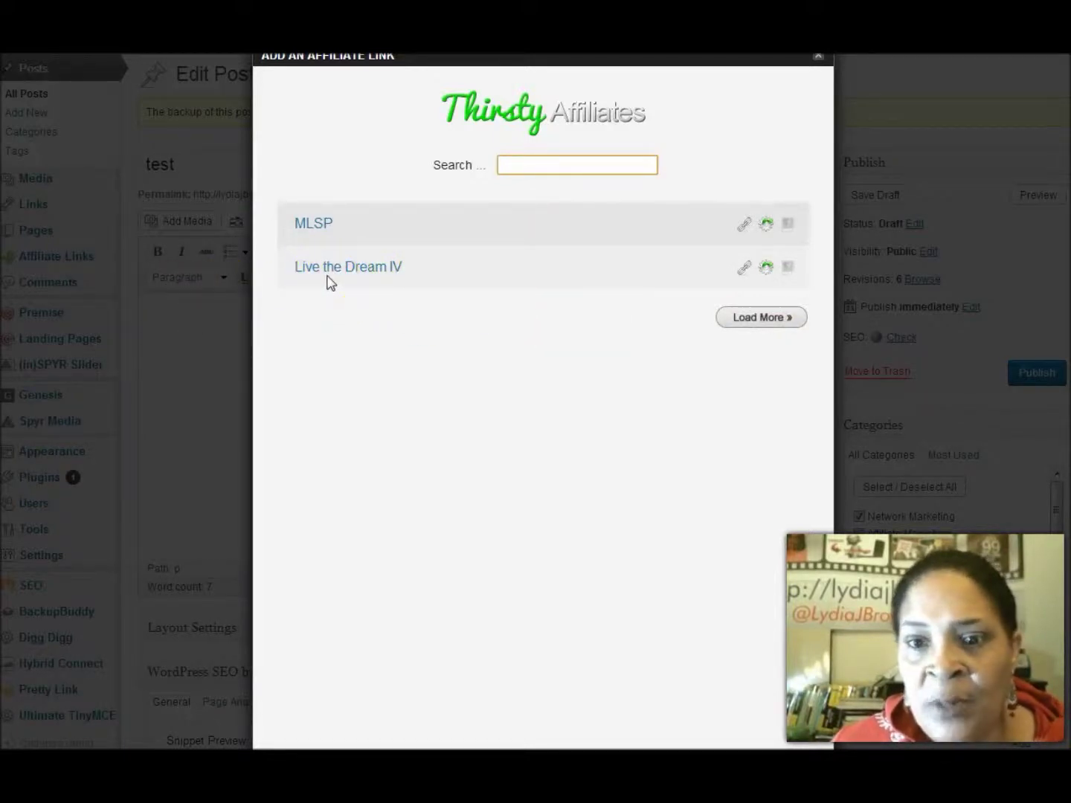
click(766, 269)
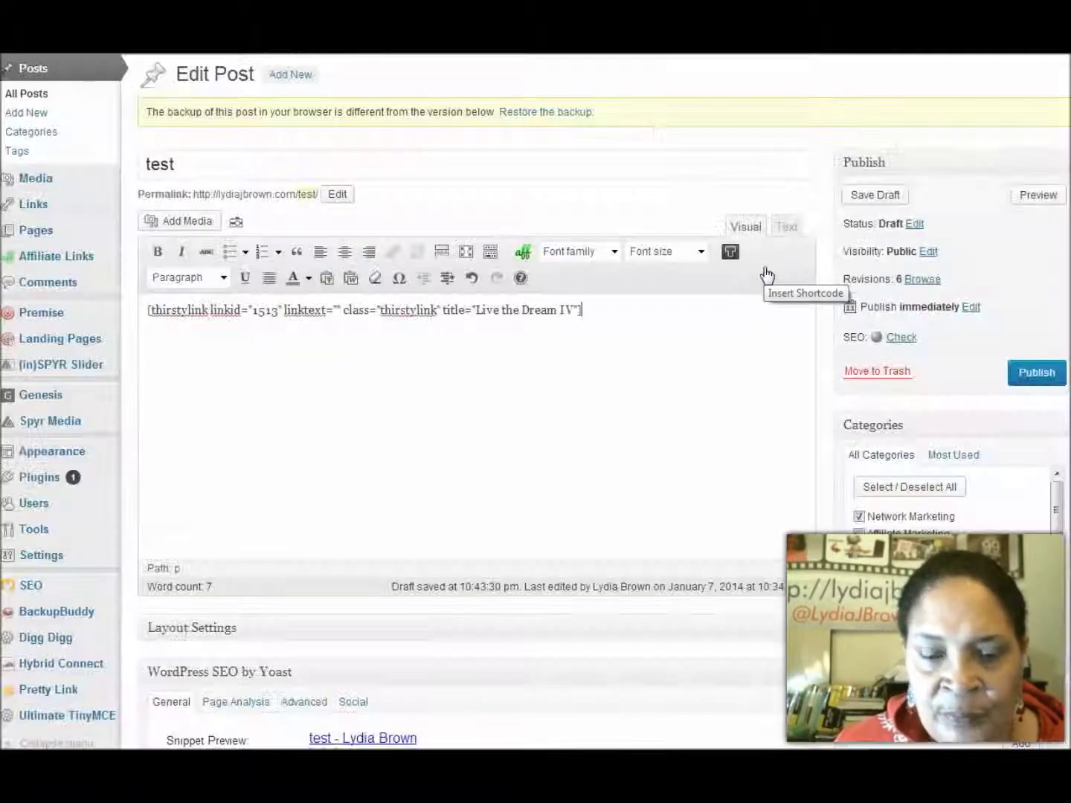
click(351, 378)
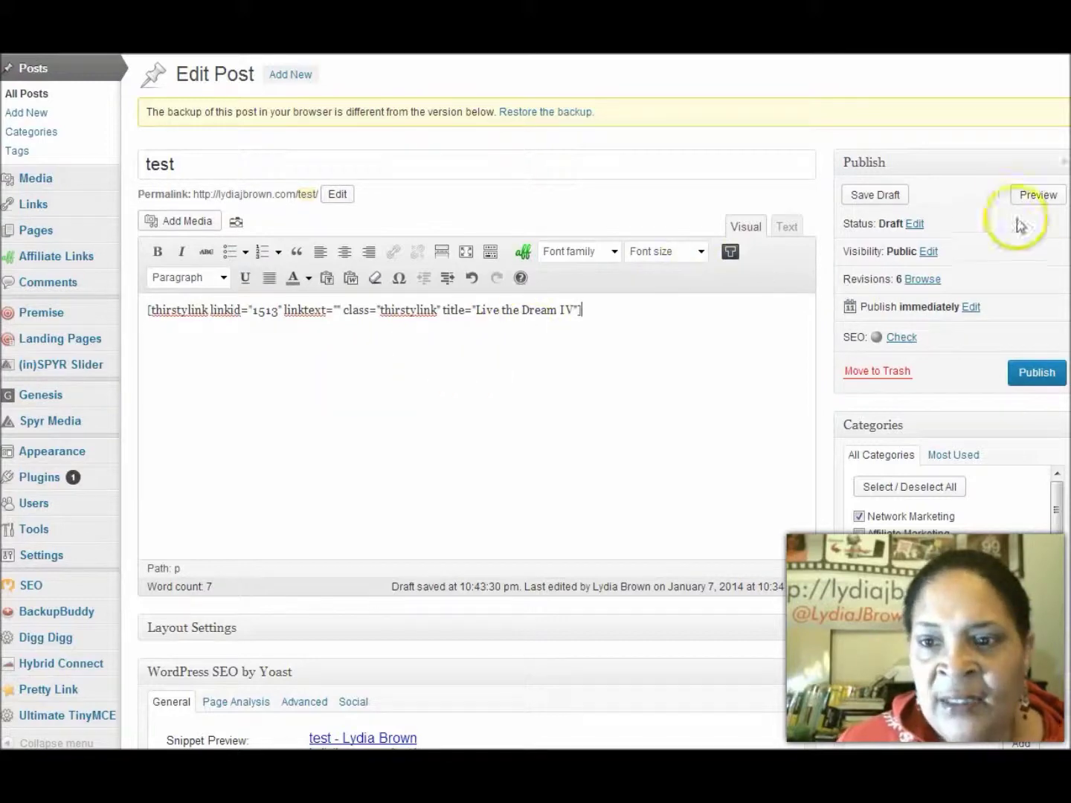
- Preview the post, follow its Live the Dream IV link to the destination page, leave that page and return to the post editor
click(1038, 197)
click(947, 189)
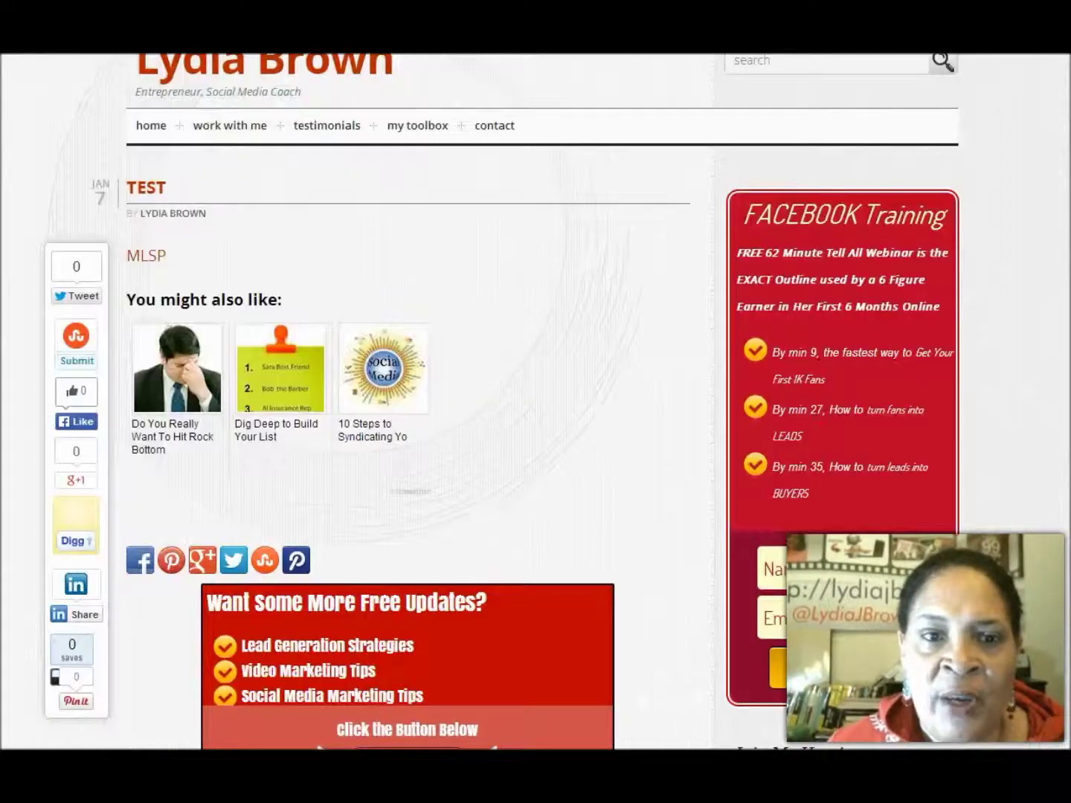
click(608, 454)
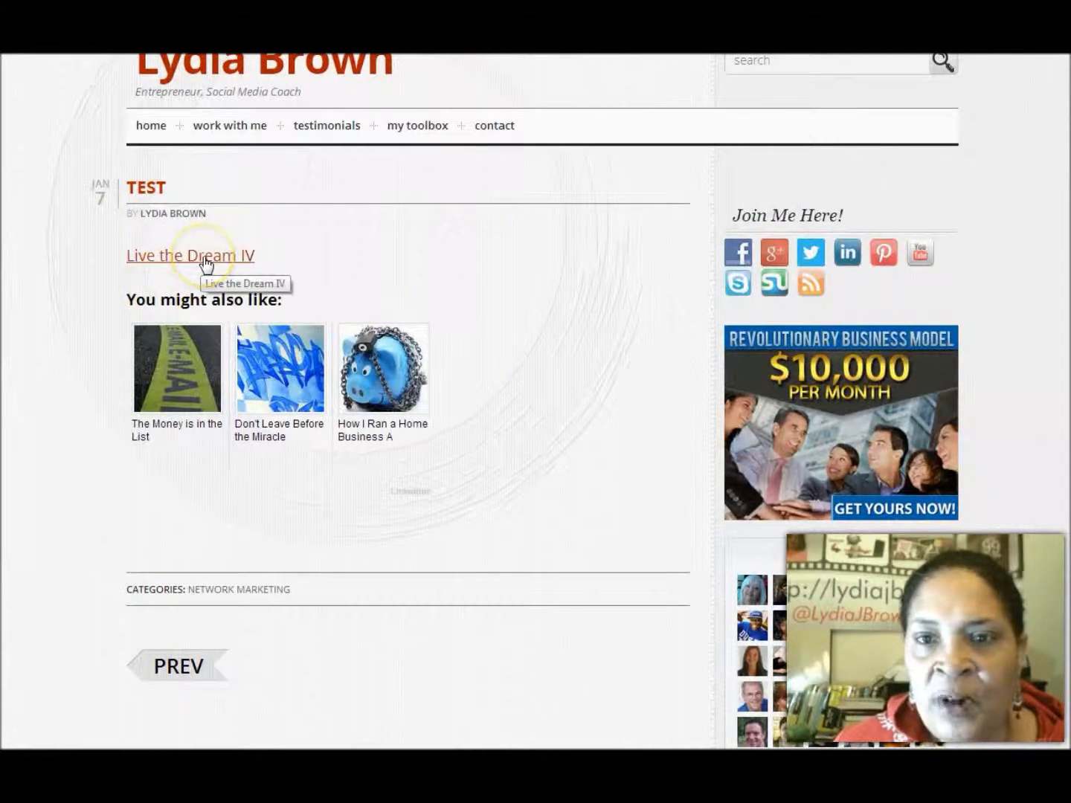
click(205, 260)
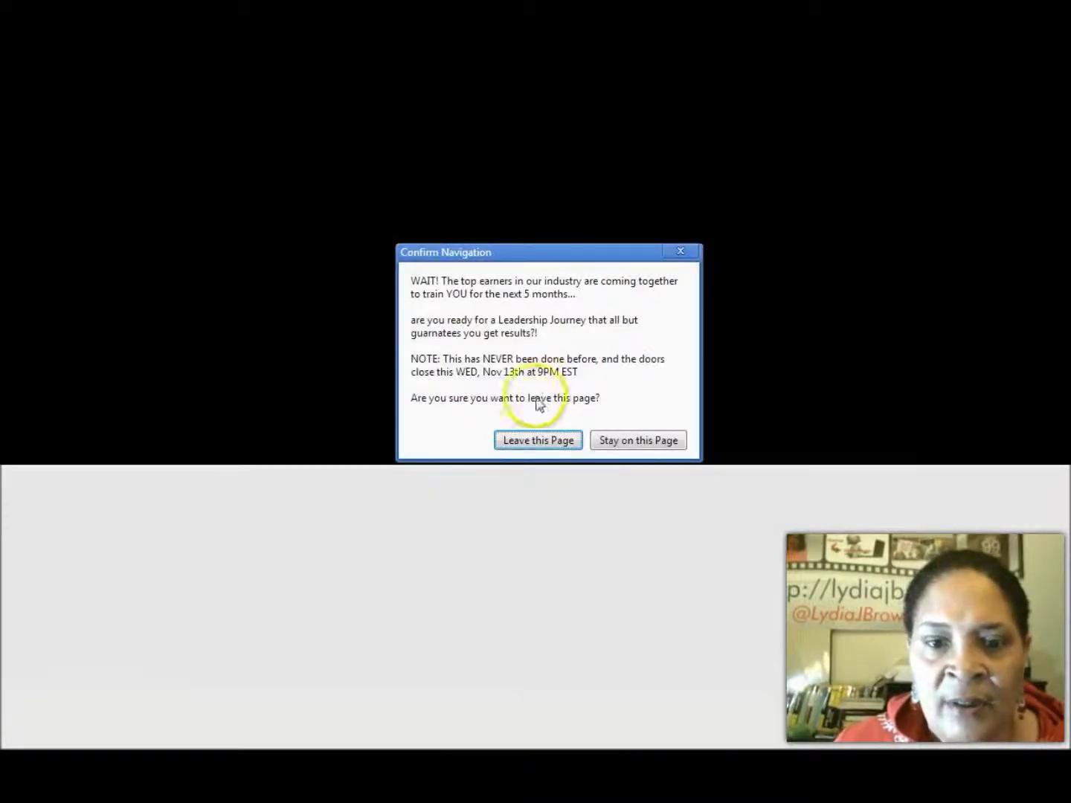
click(533, 439)
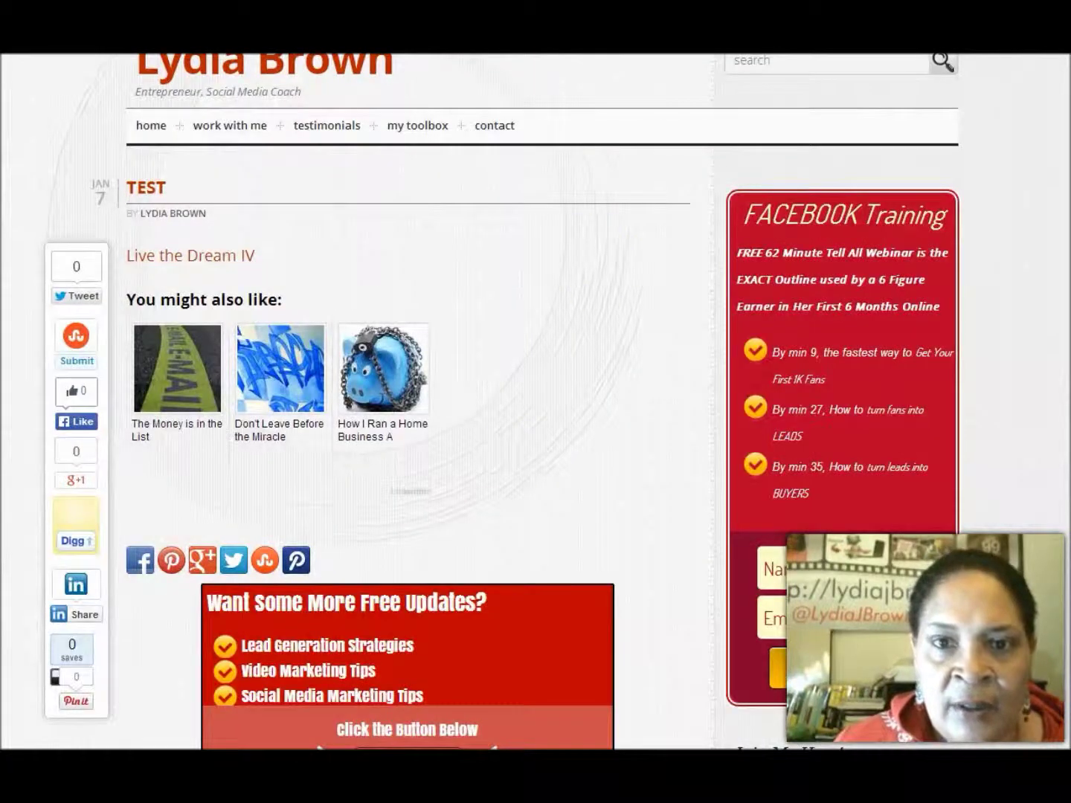
key(ctrl+Tab)
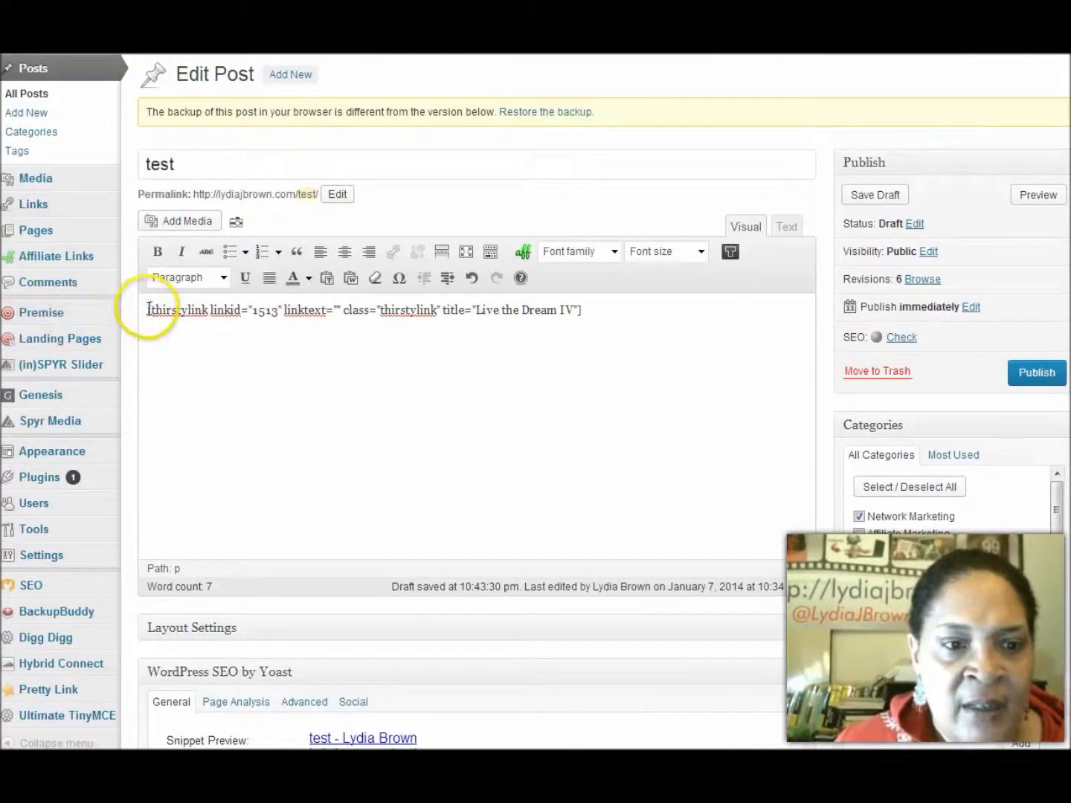
- Replace the post body with "CLICK HERE NOW" followed by the MLSP link shortcode, and check the result in the preview
shift+click(644, 313)
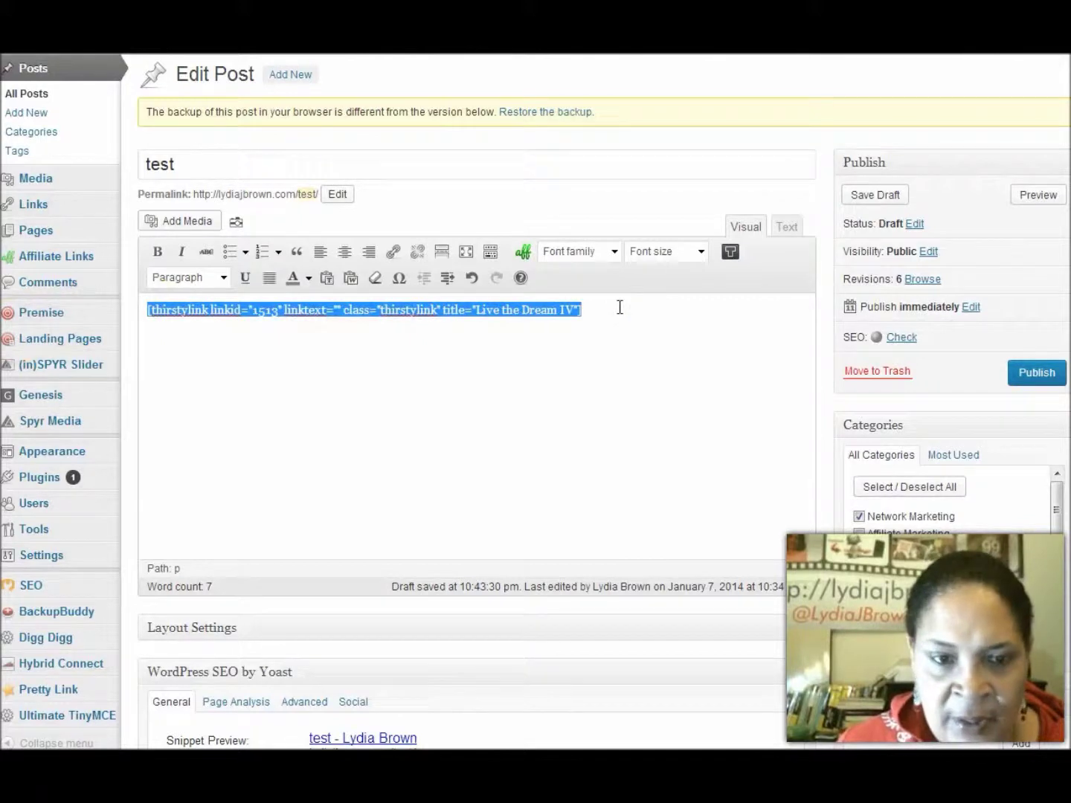
key(Delete)
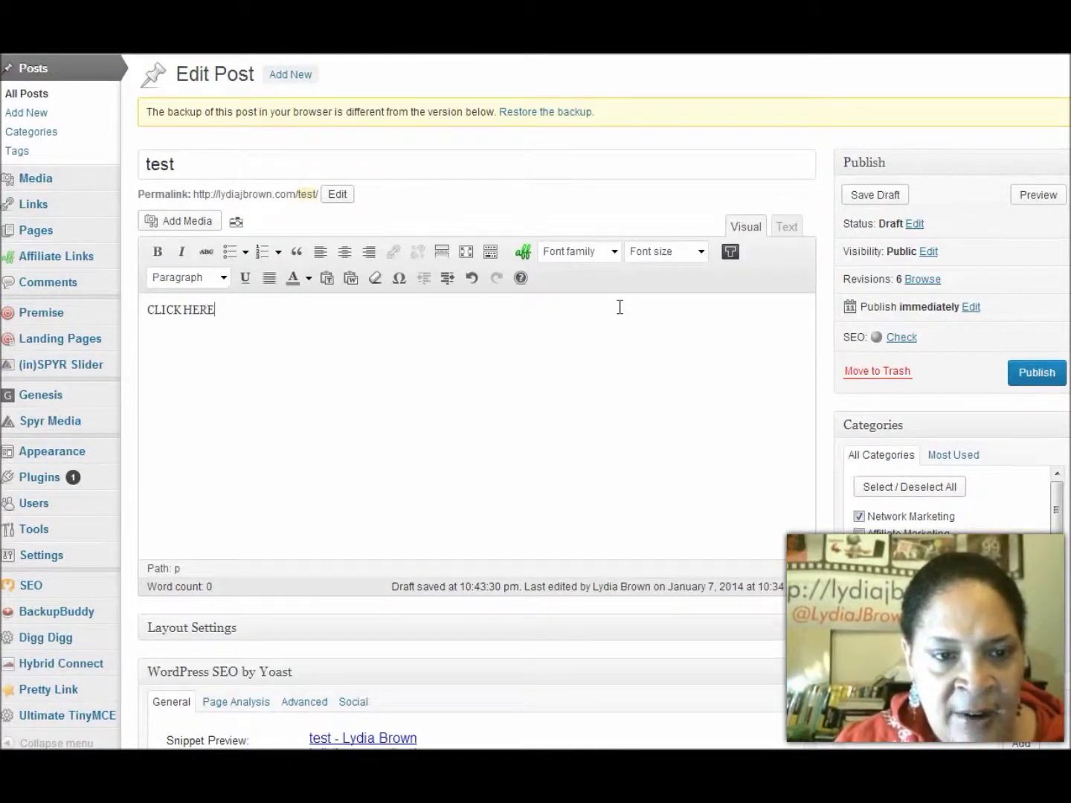
click(612, 307)
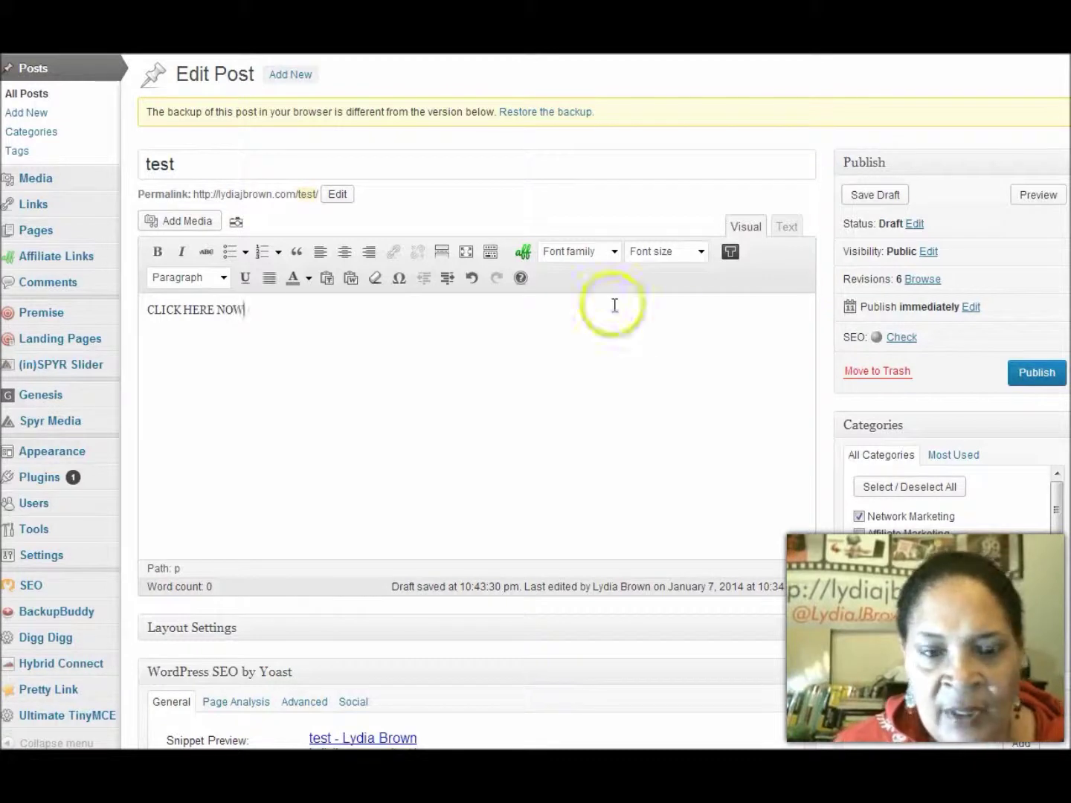
click(523, 252)
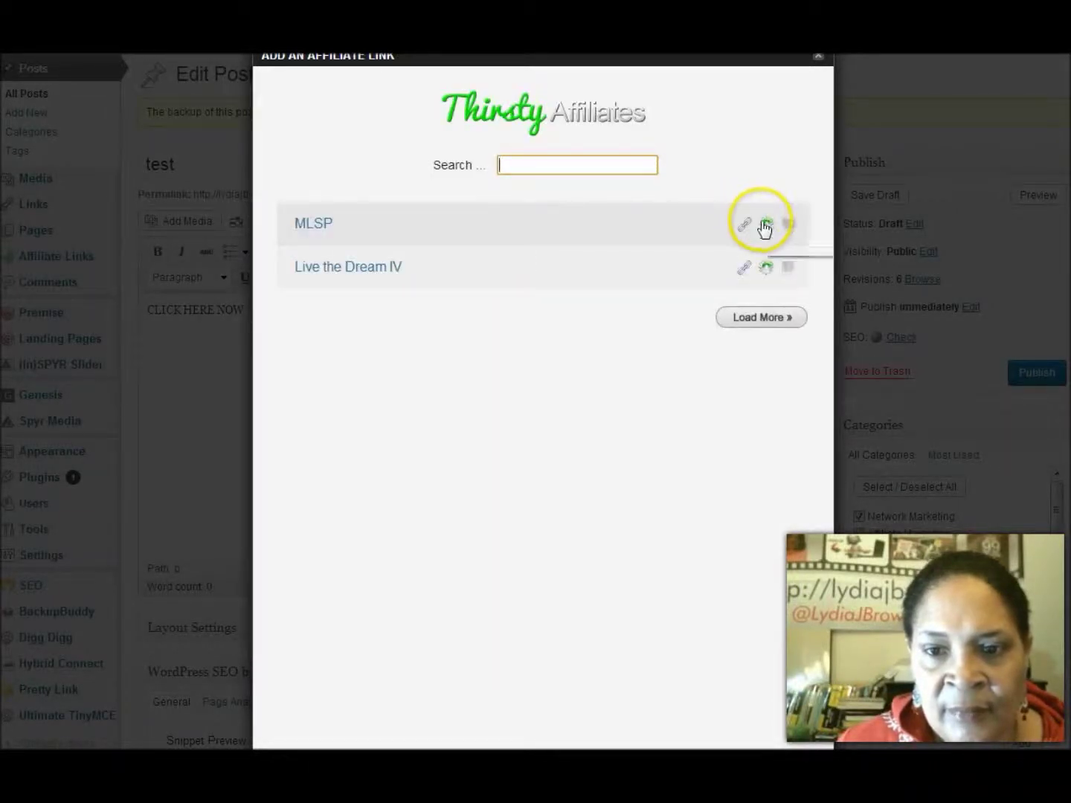
click(766, 225)
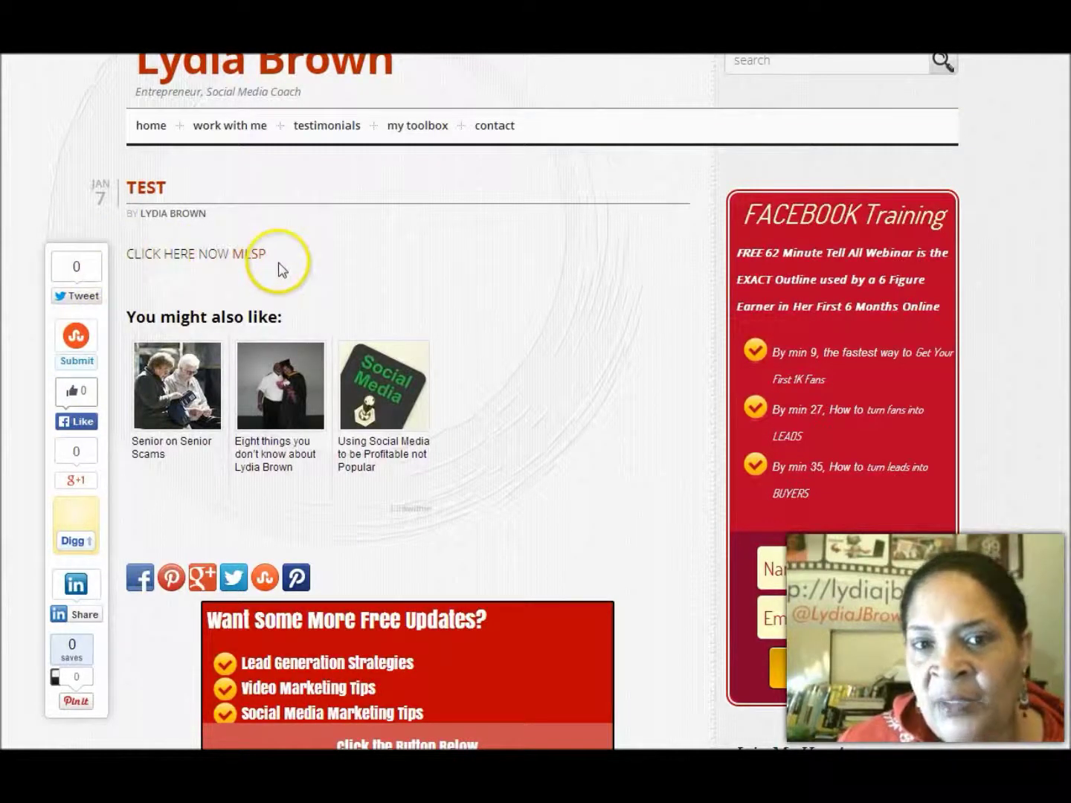
key(ctrl+w)
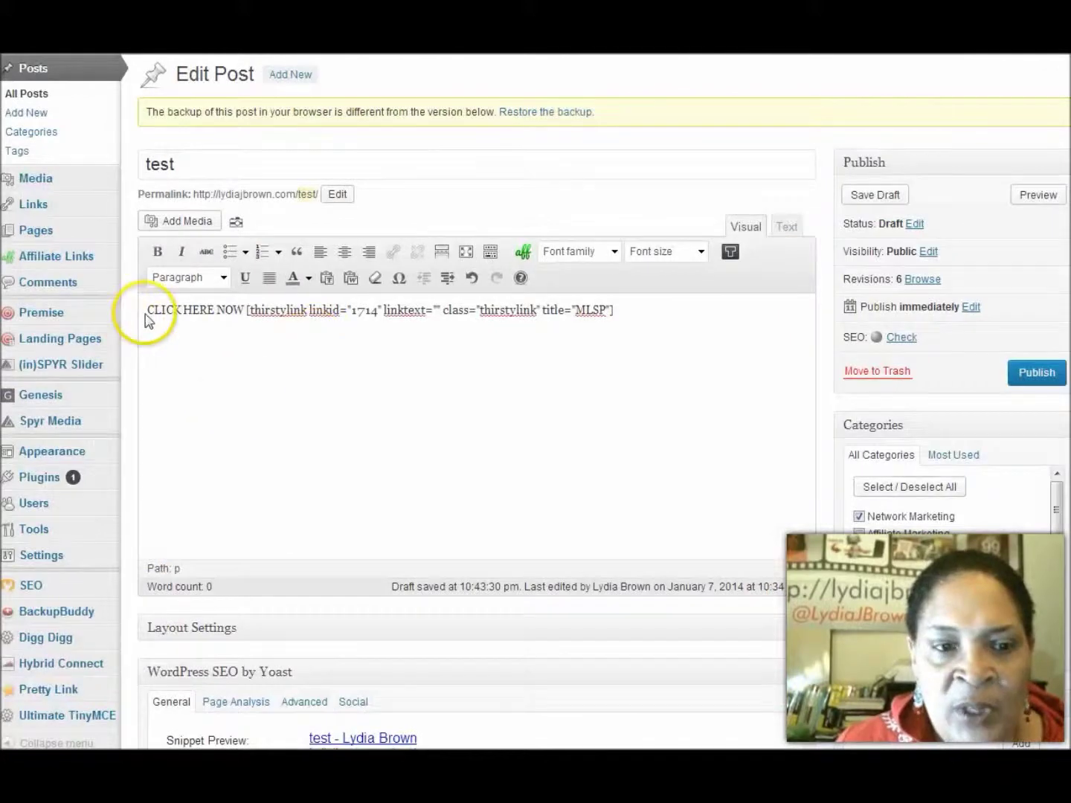
- Colour the words "CLICK HERE NOW" red in the post body and preview the post
drag(149, 310, 248, 312)
click(308, 278)
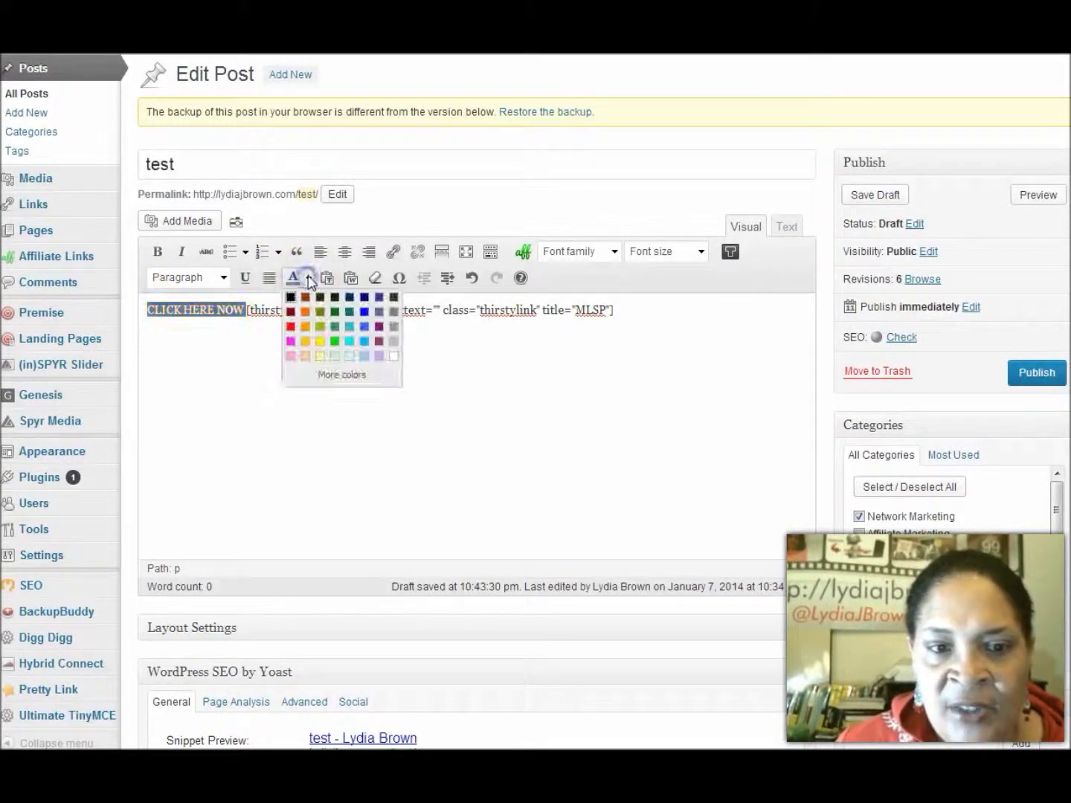
click(290, 327)
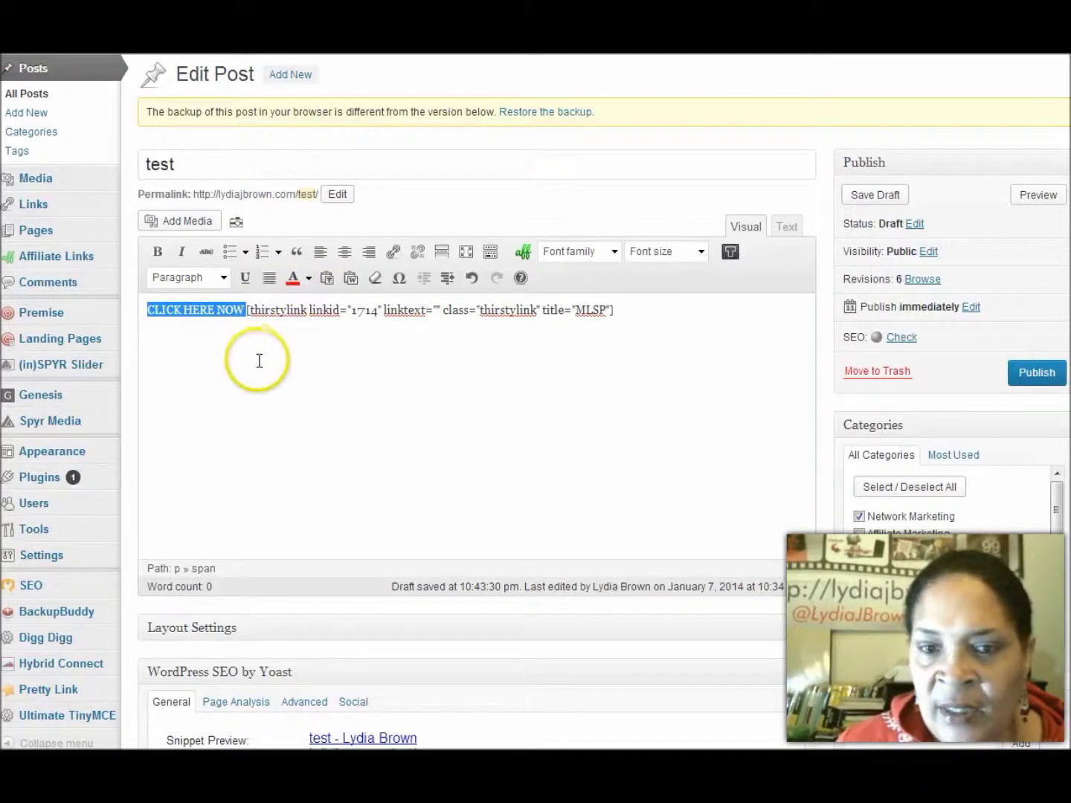
click(1034, 196)
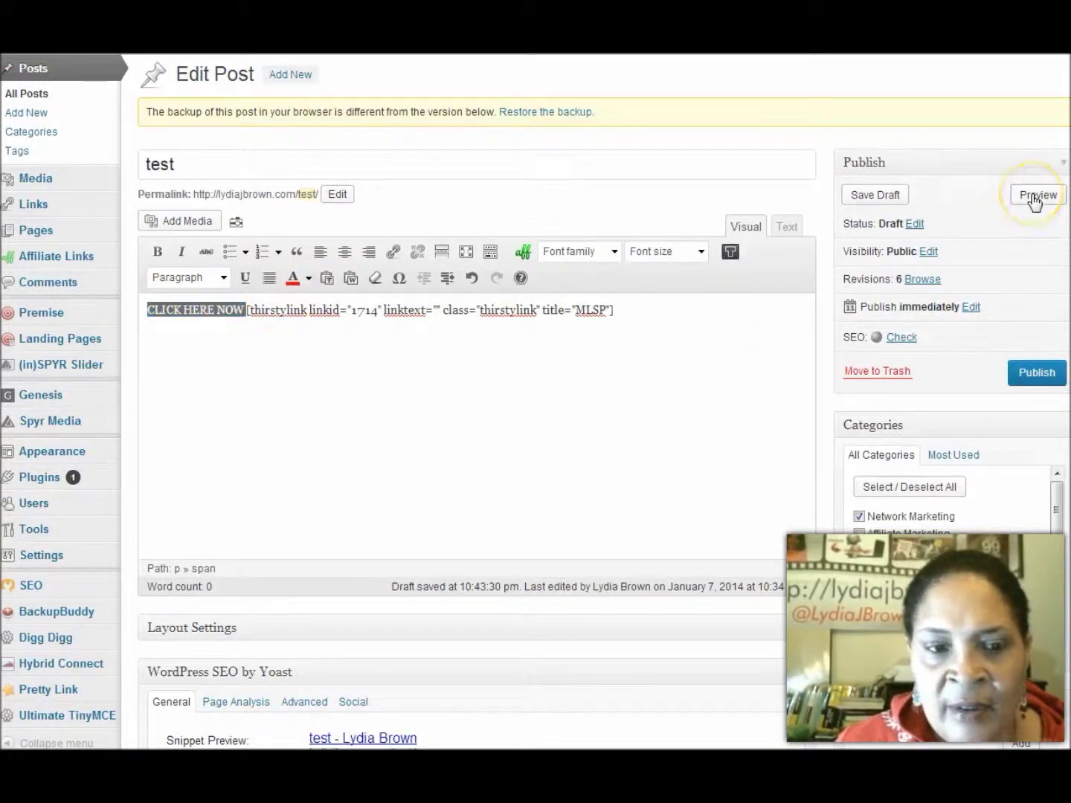
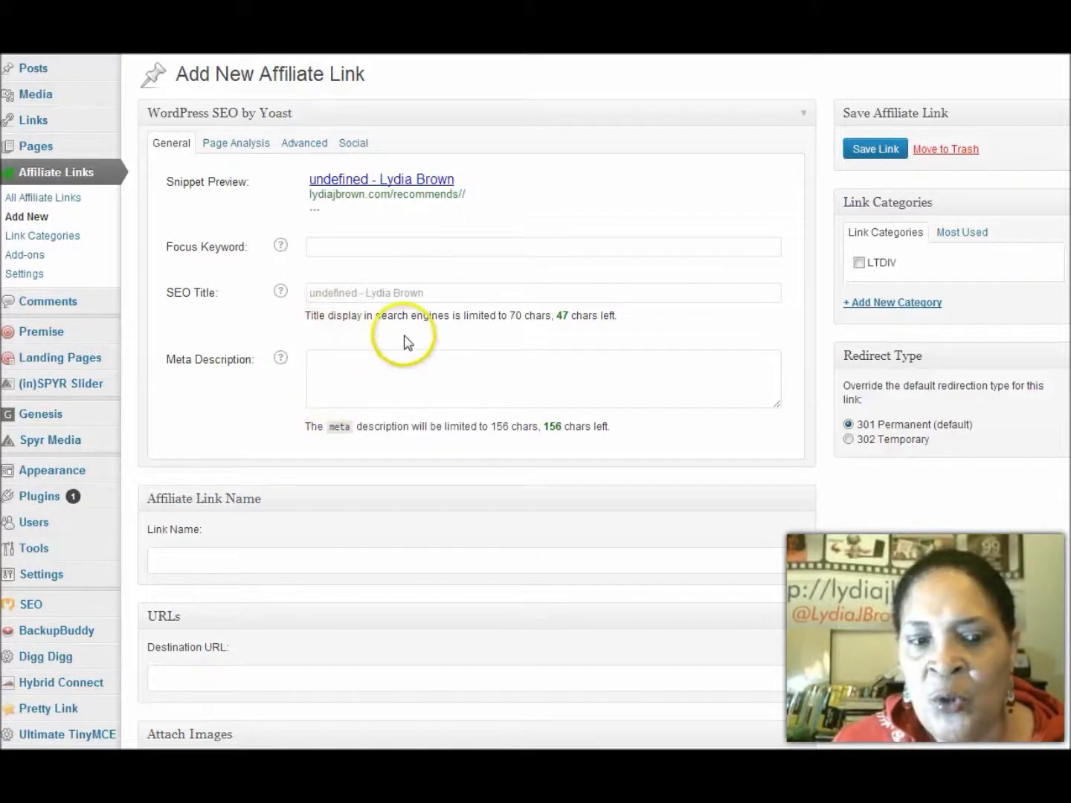
- Name the new affiliate link "My Top Tier Business" and copy its destination URL from the MTTB SCRIPT file in Notepad
click(209, 552)
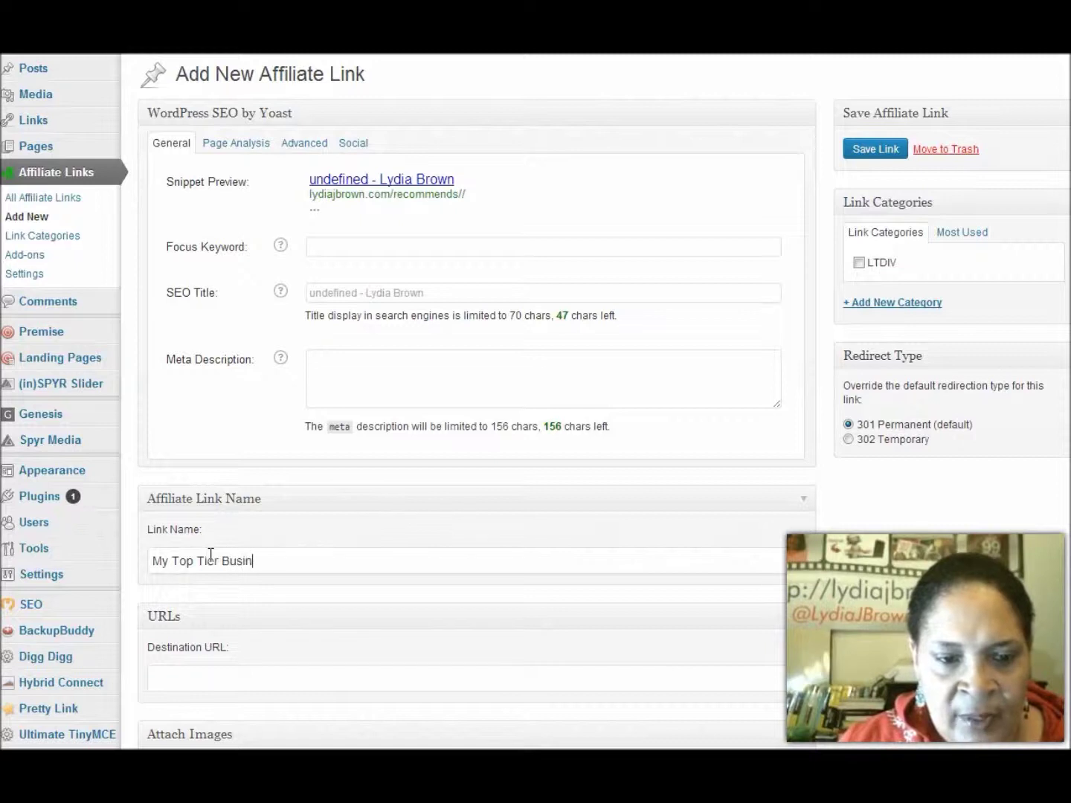
mouse_move(232, 766)
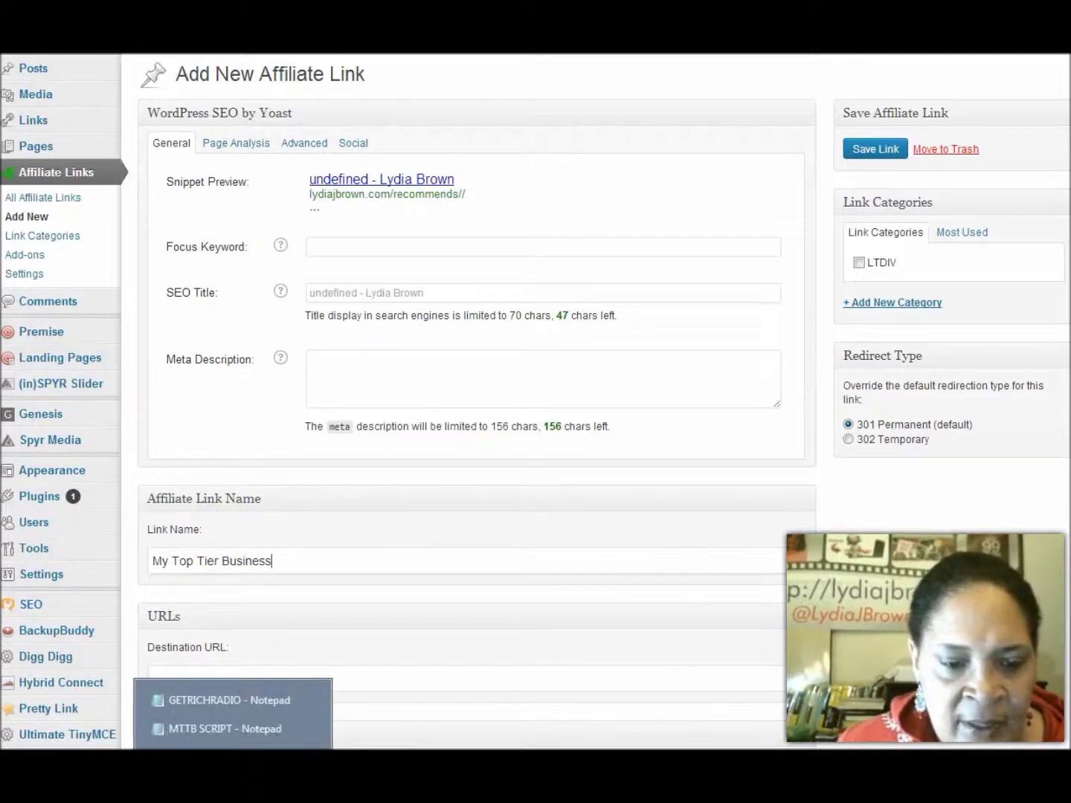
click(206, 727)
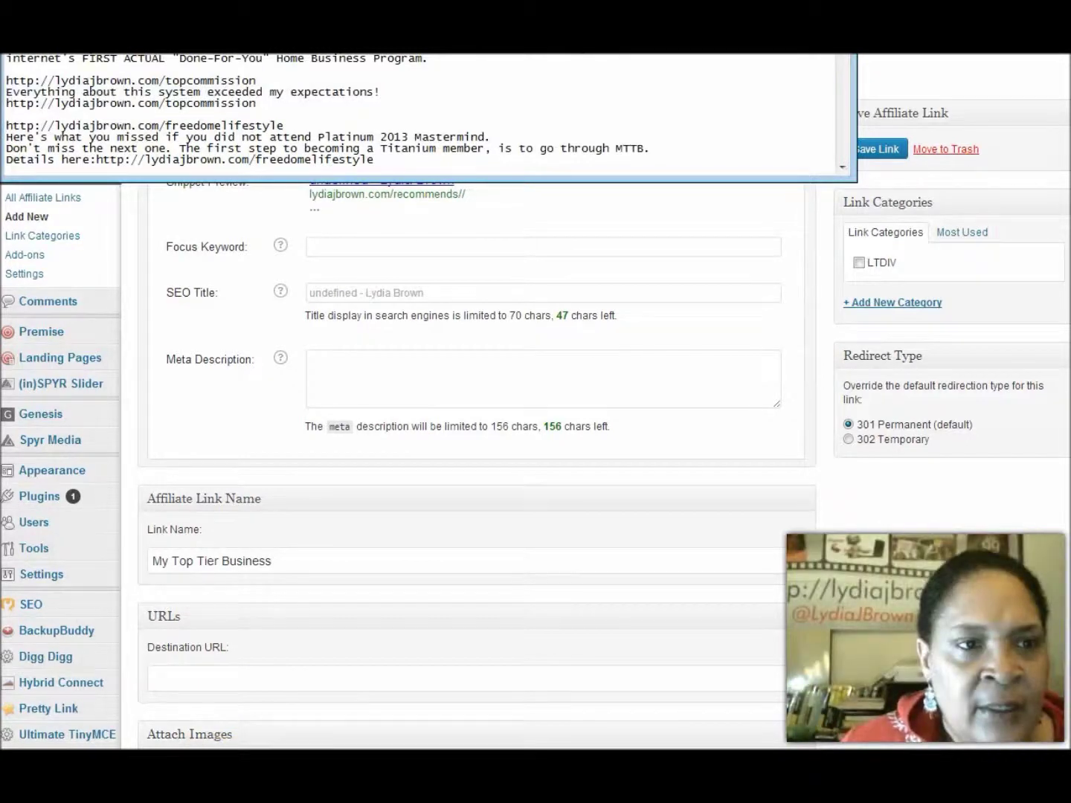
right_click(227, 60)
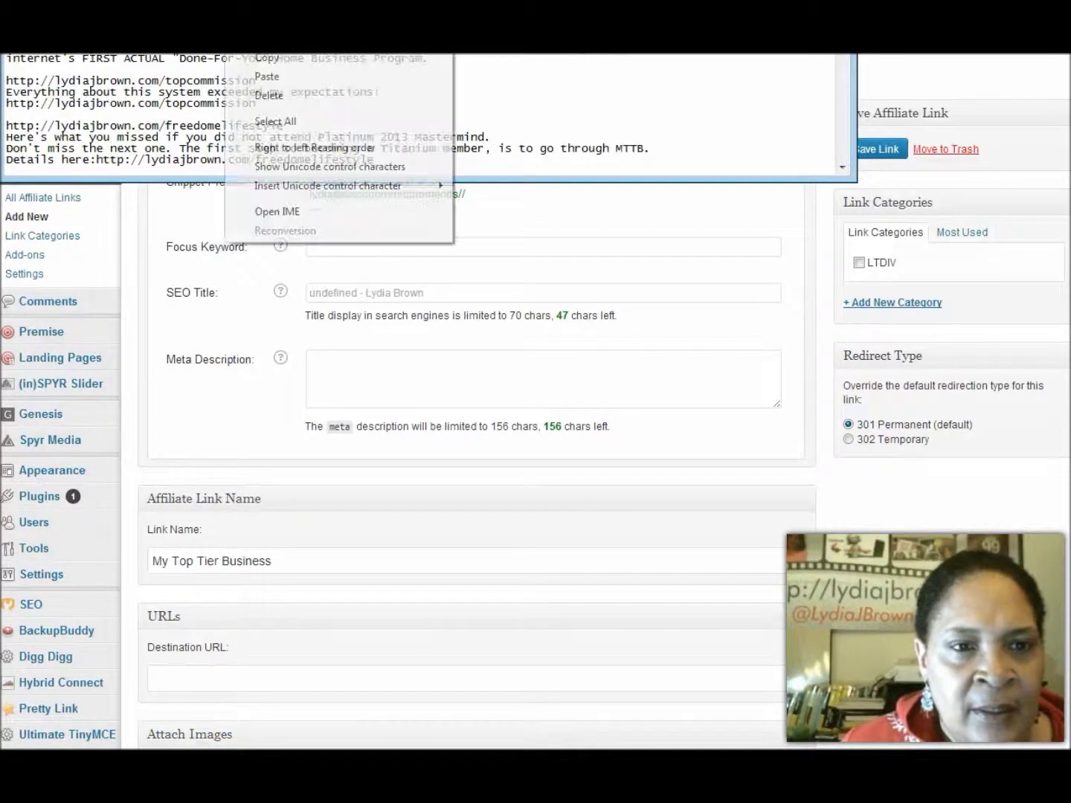
click(268, 67)
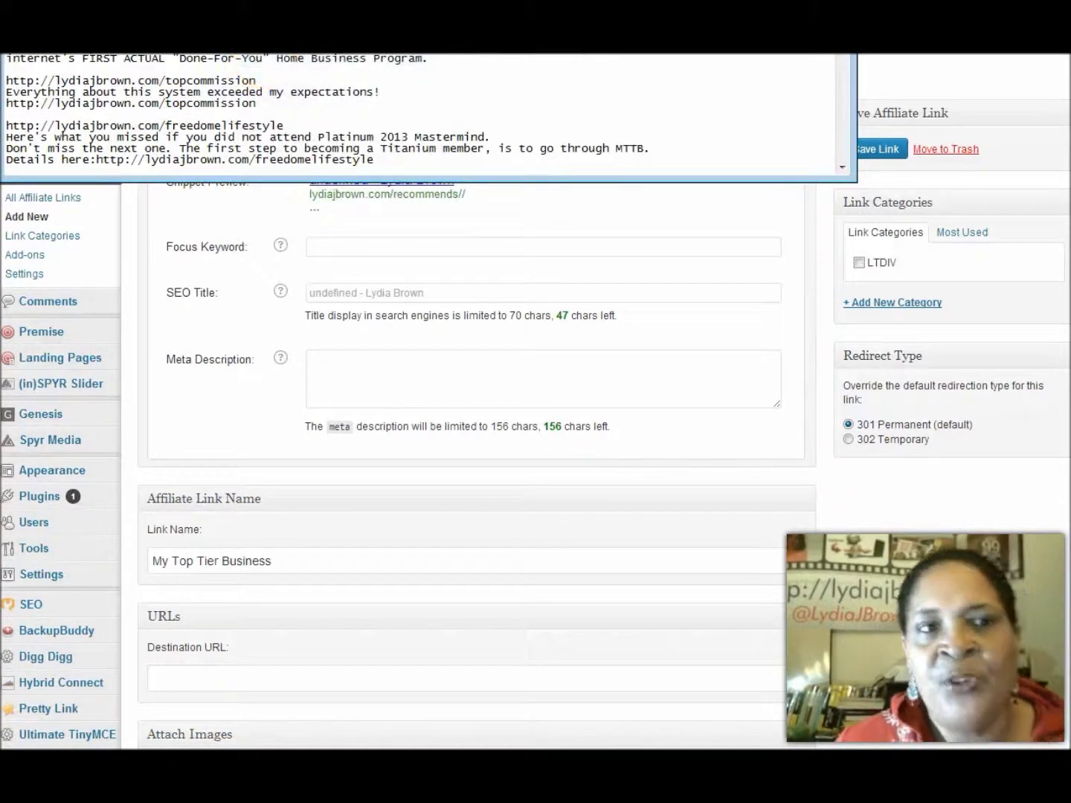
click(841, 167)
scroll(836, 84, down, 15)
scroll(836, 84, up, 2)
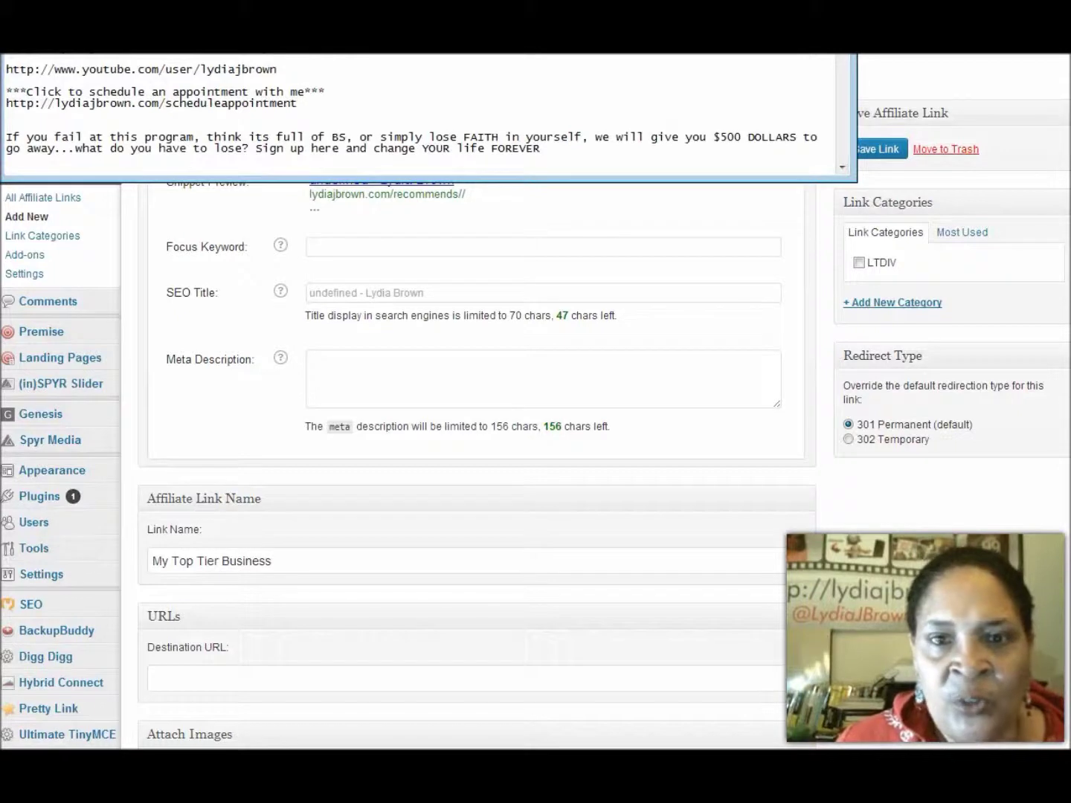
click(563, 461)
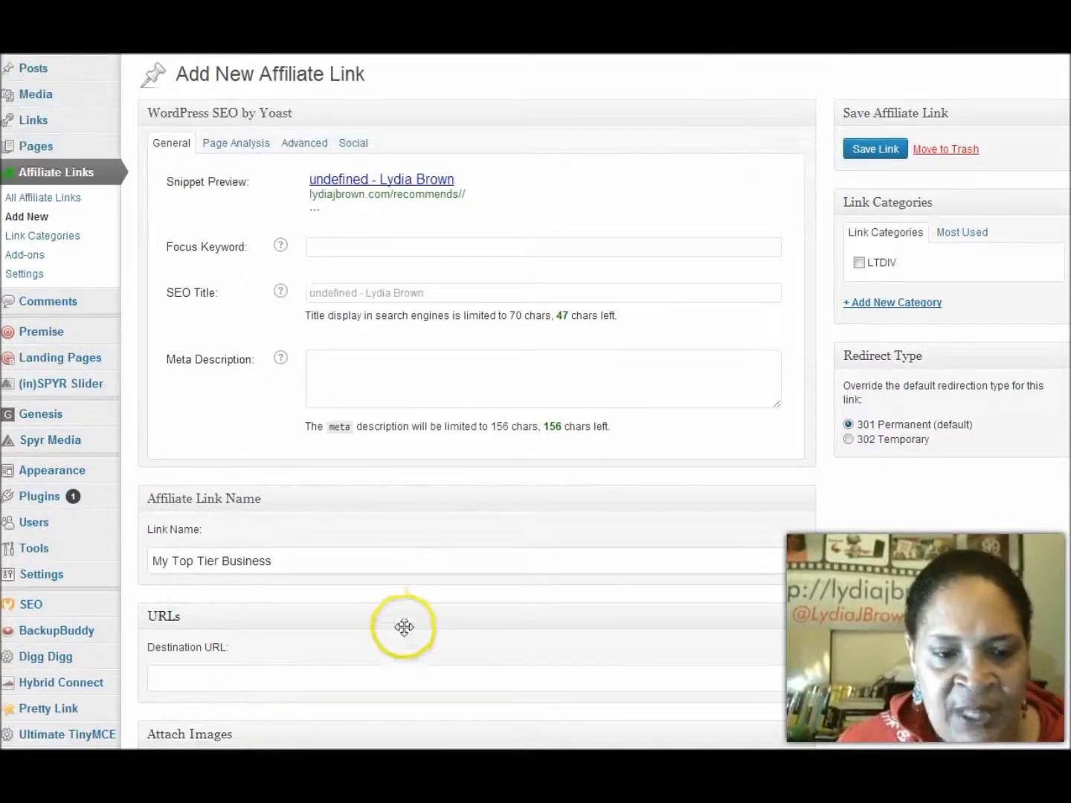
- Paste the copied mobecasestudies address as the destination URL and save the affiliate link
click(203, 678)
right_click(202, 677)
click(250, 456)
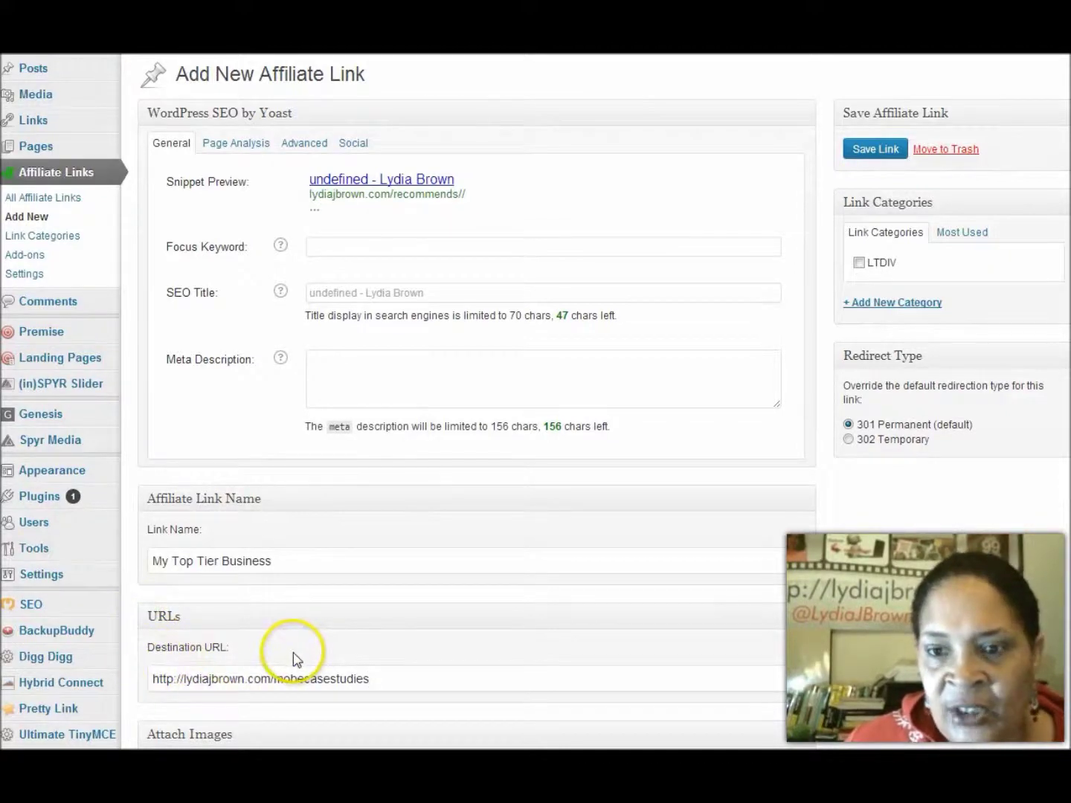
scroll(476, 402, down, 3)
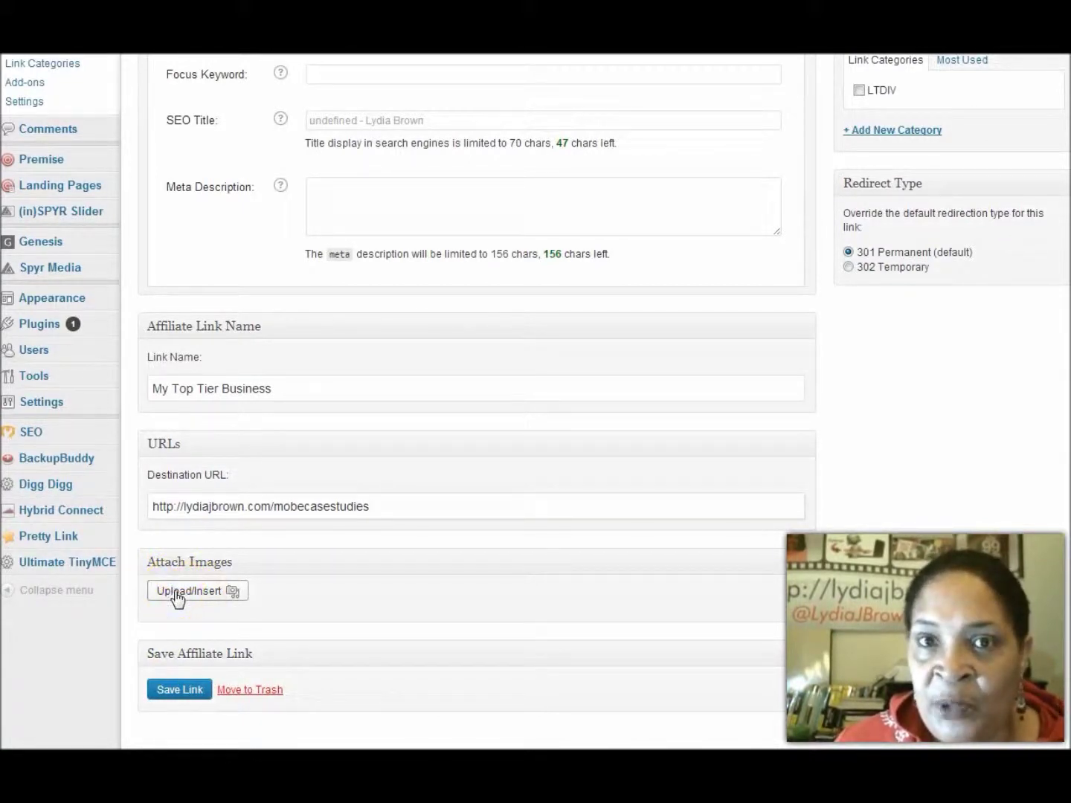
click(174, 690)
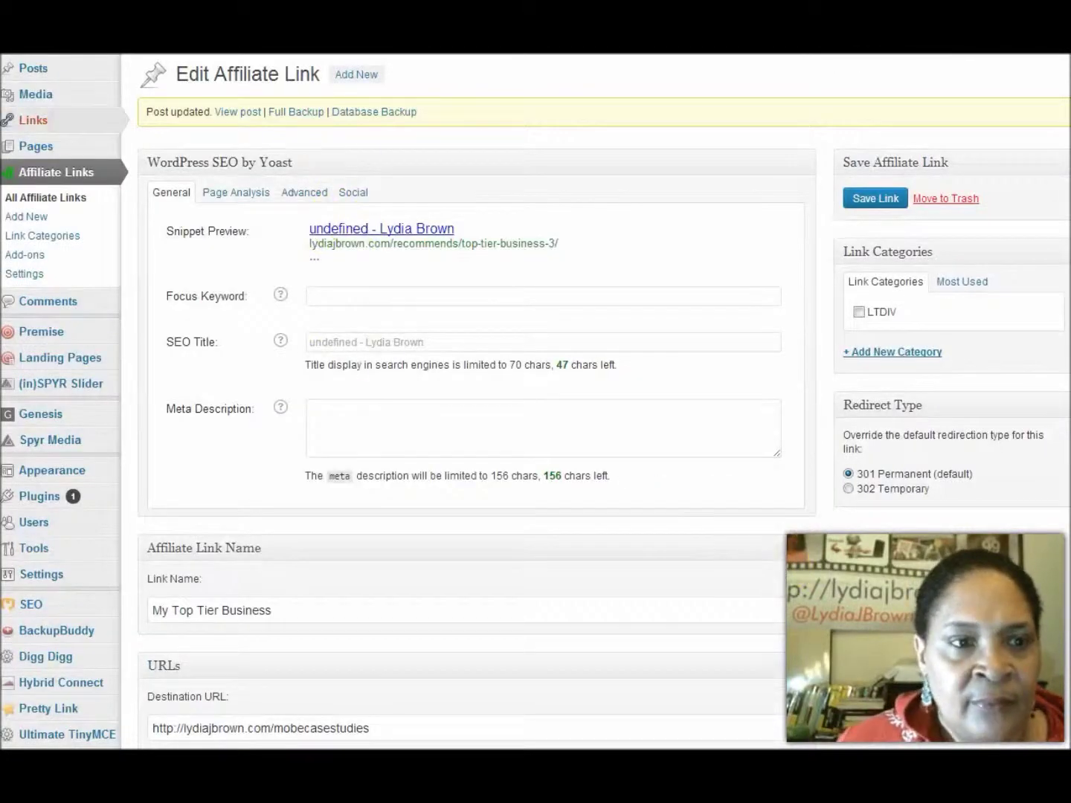
- Go to the list of posts and open the draft "test" for editing
mouse_move(31, 67)
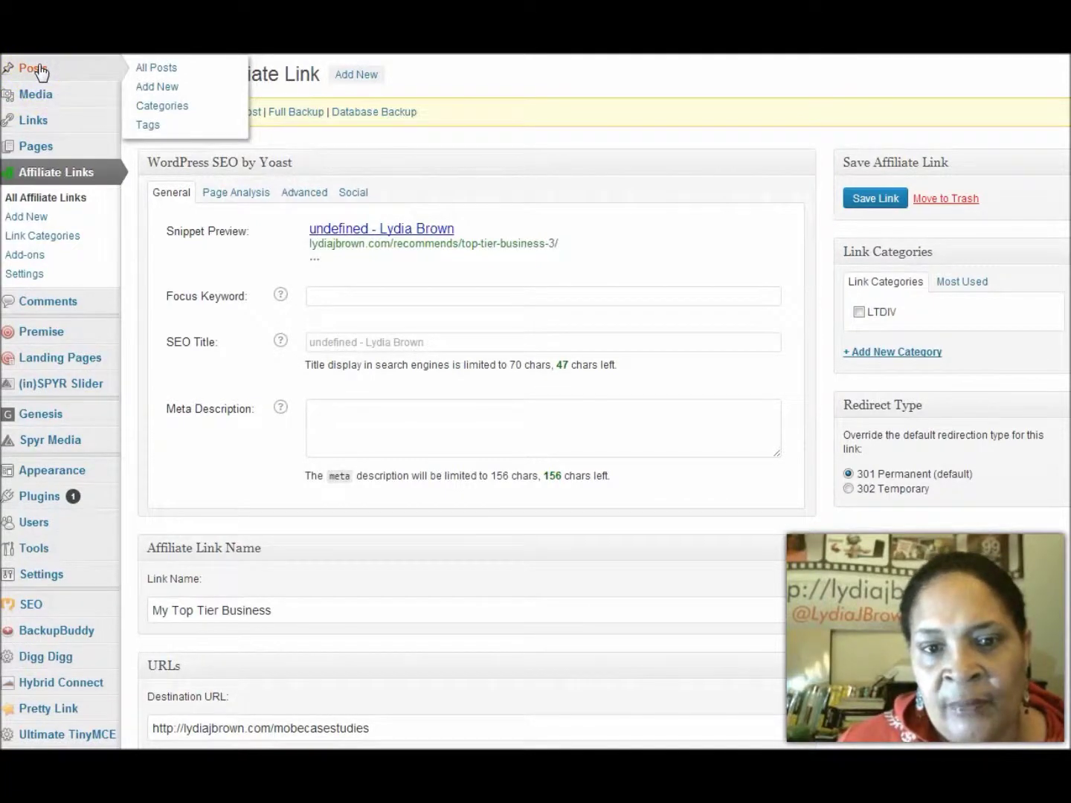
click(39, 72)
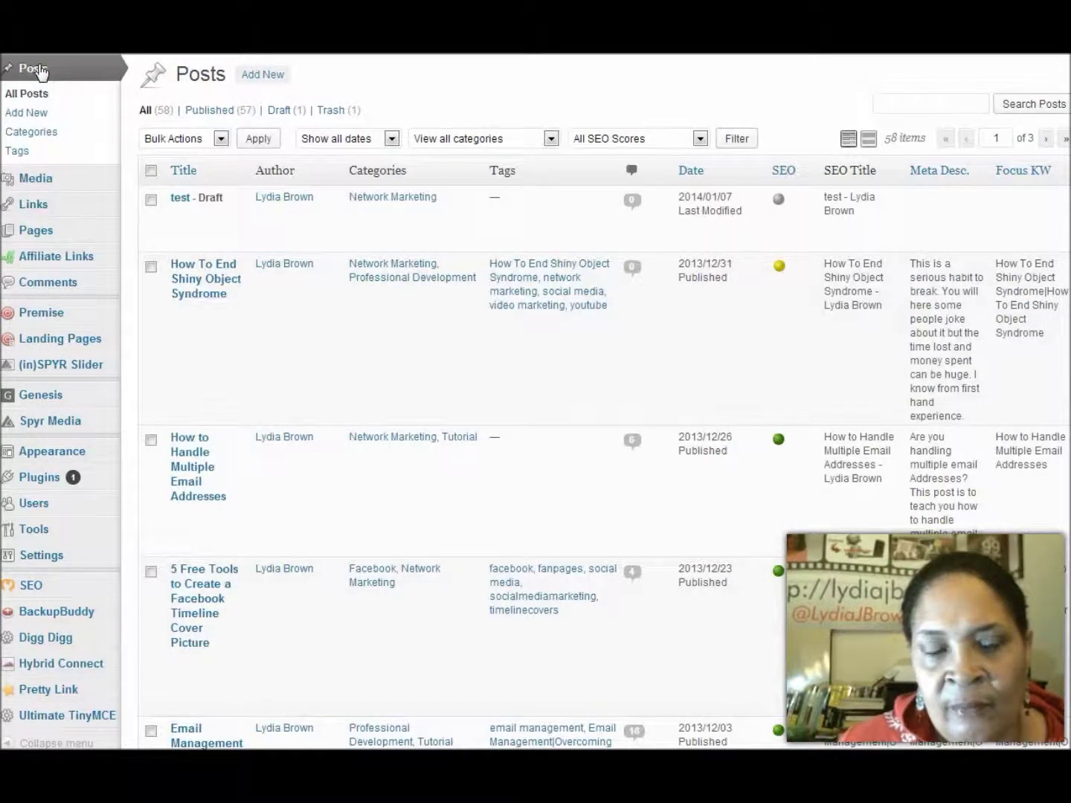
click(178, 215)
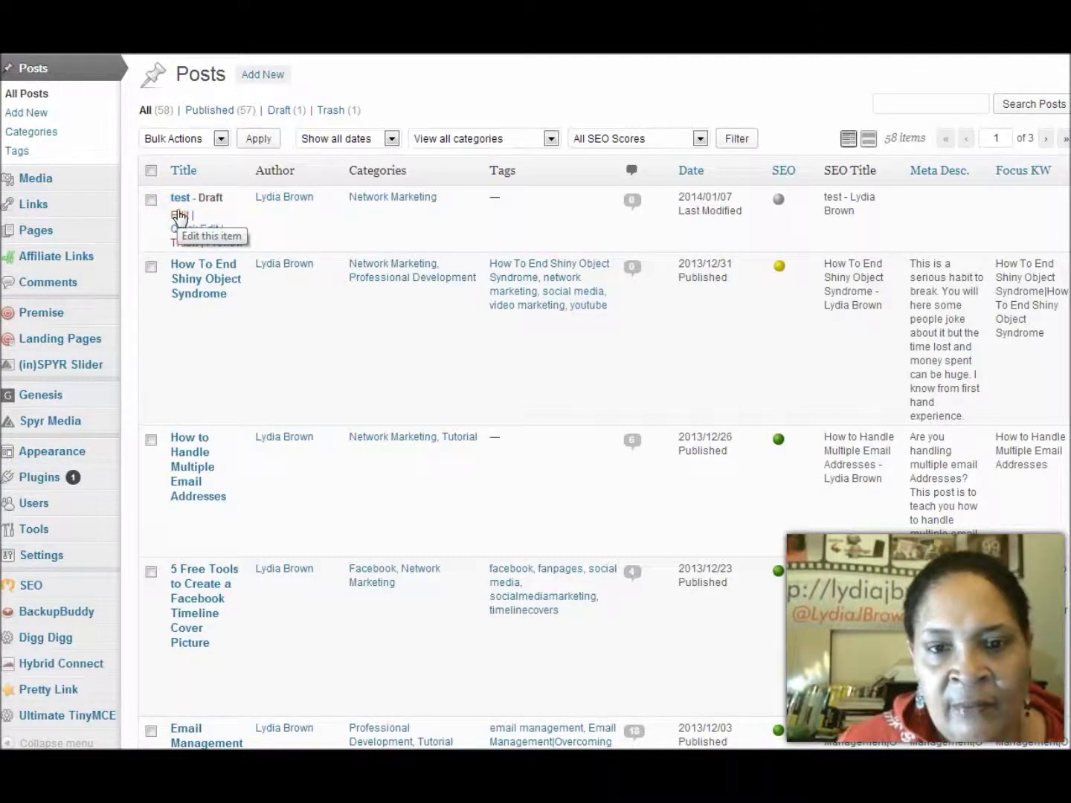
click(178, 215)
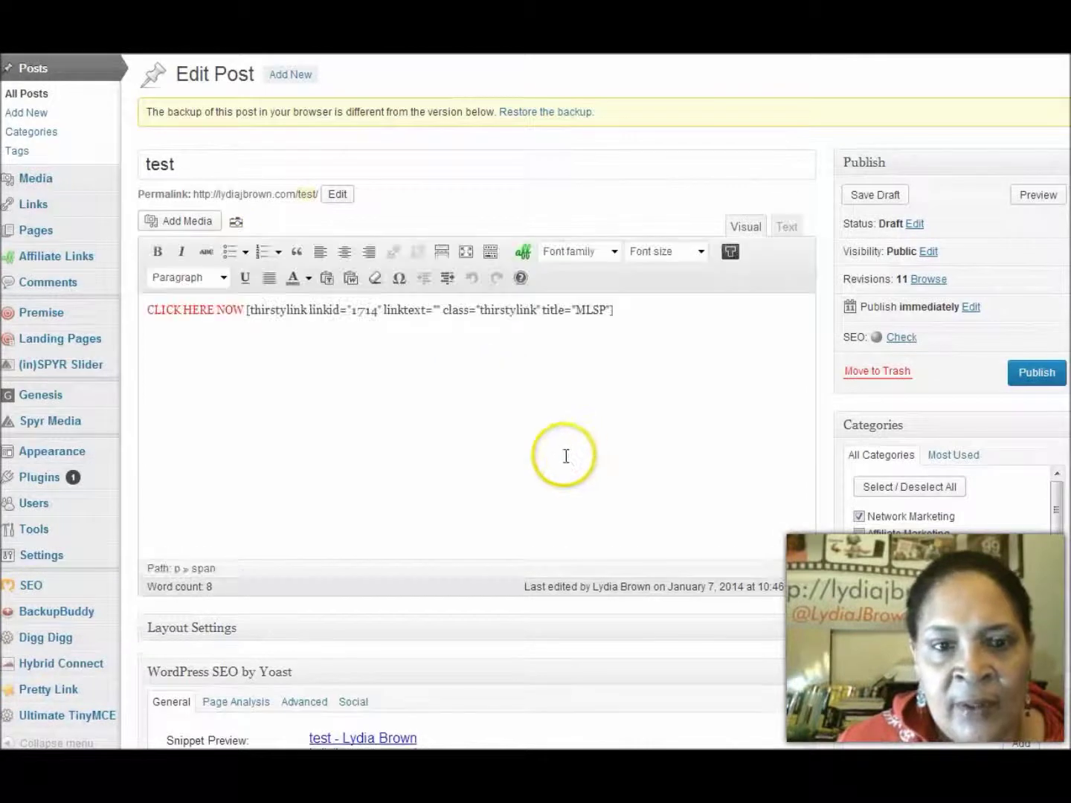
- Replace the whole post body with the shortcode for the My Top Tier Business affiliate link
drag(148, 308, 687, 295)
key(Delete)
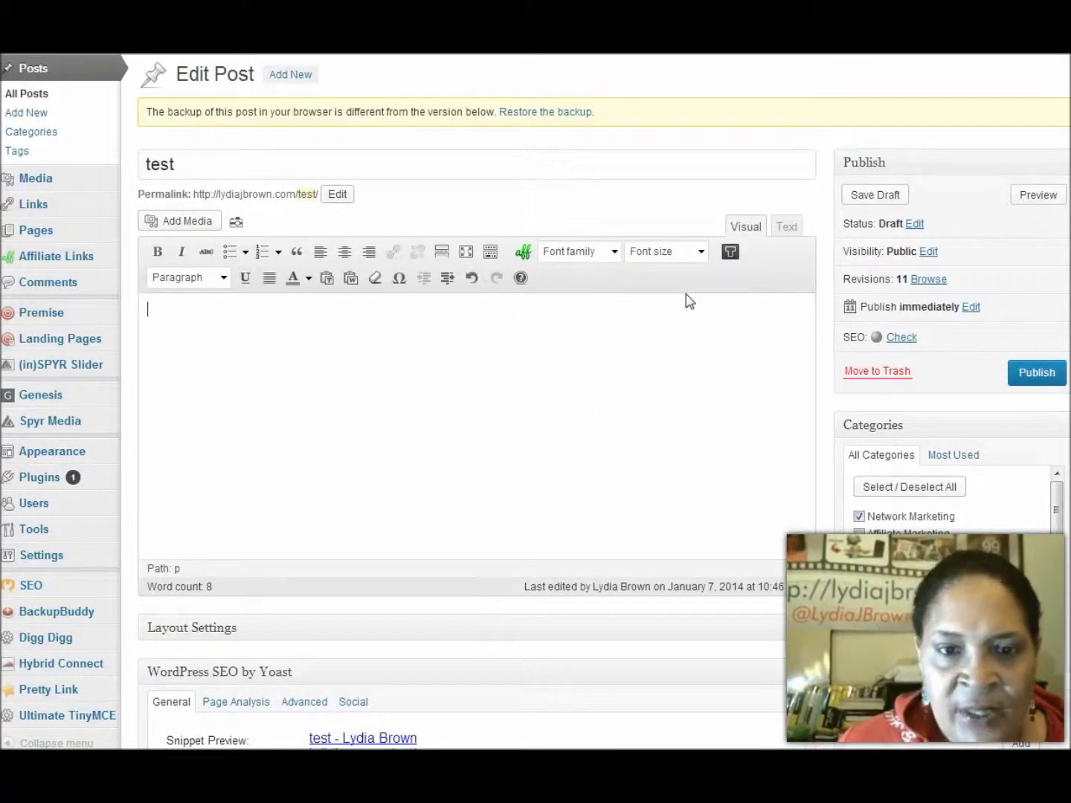
click(521, 253)
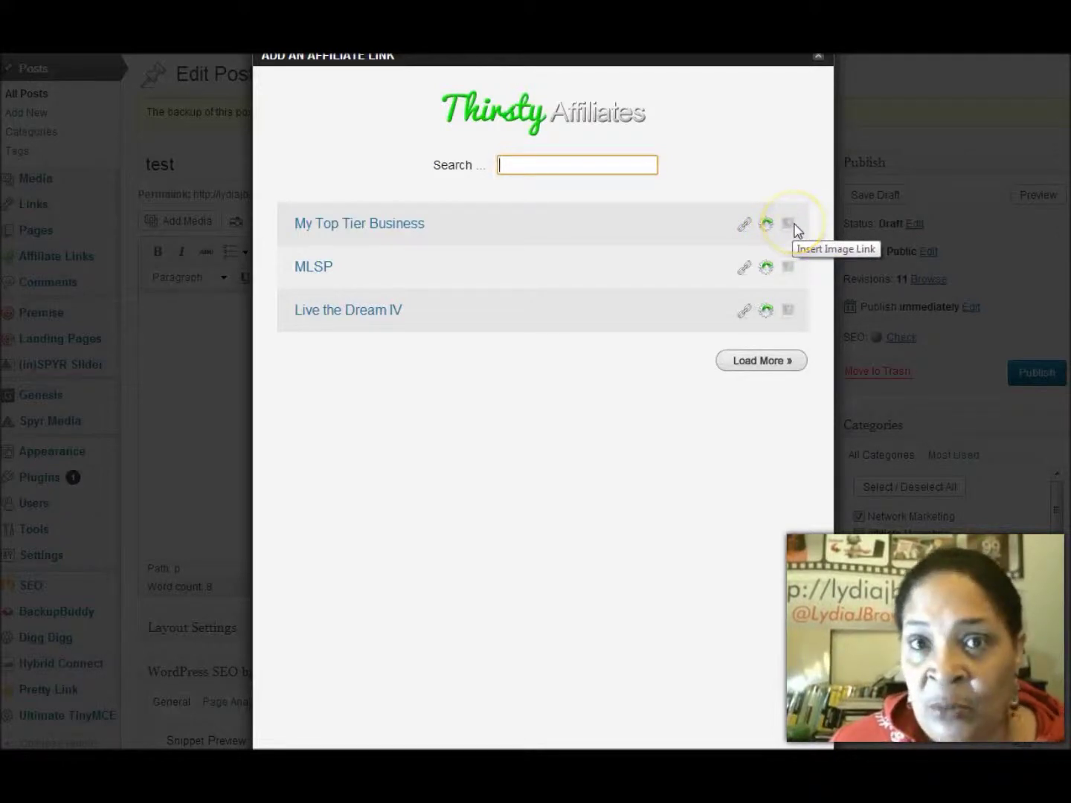
click(764, 225)
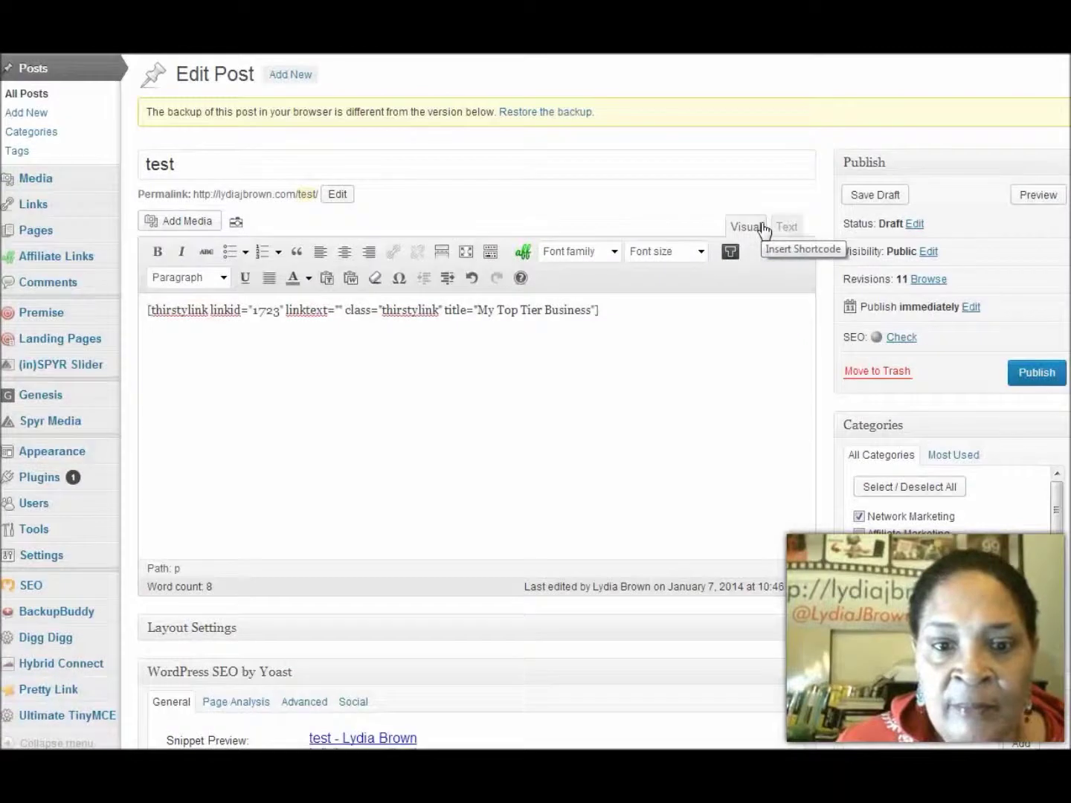
- Preview the "test" post to check how the My Top Tier Business link is displayed, and return to the editor
click(715, 319)
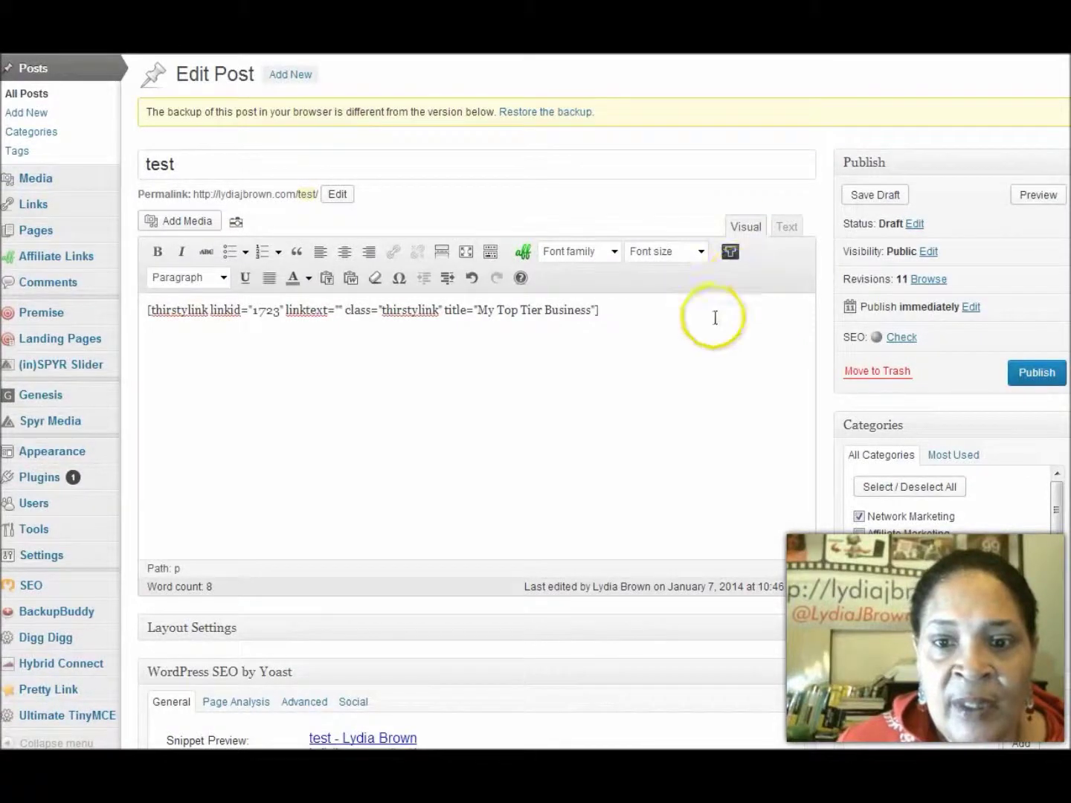
click(1038, 196)
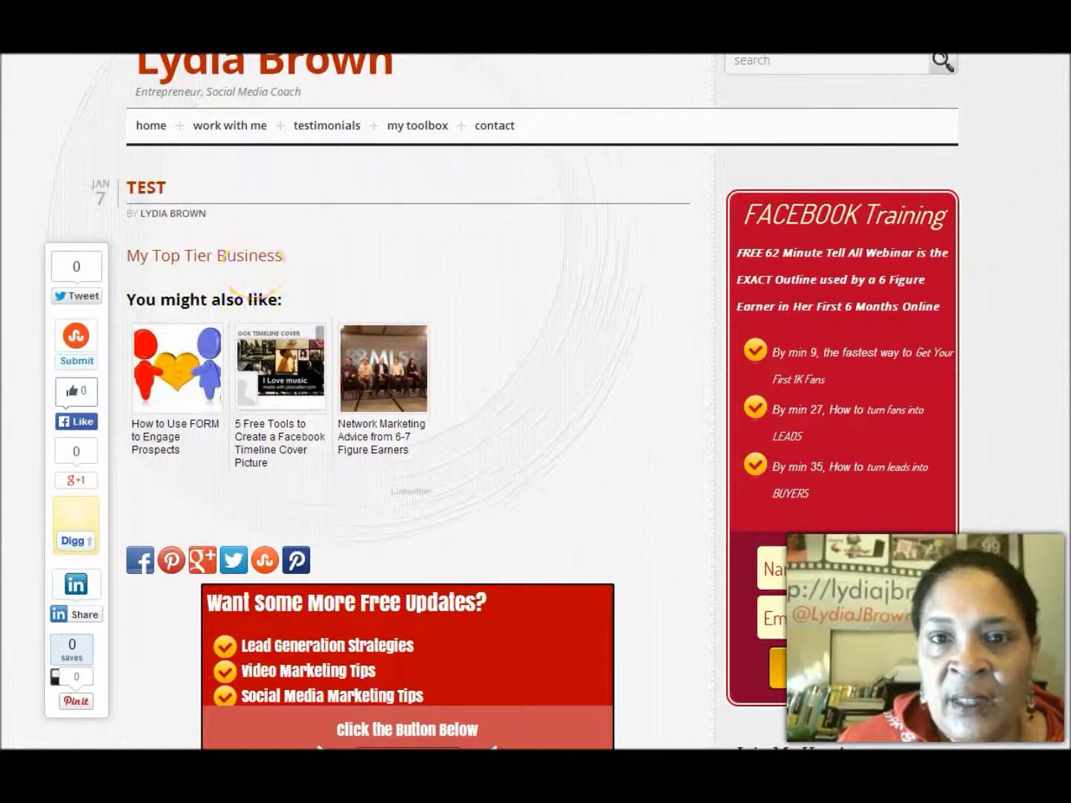
key(ctrl+w)
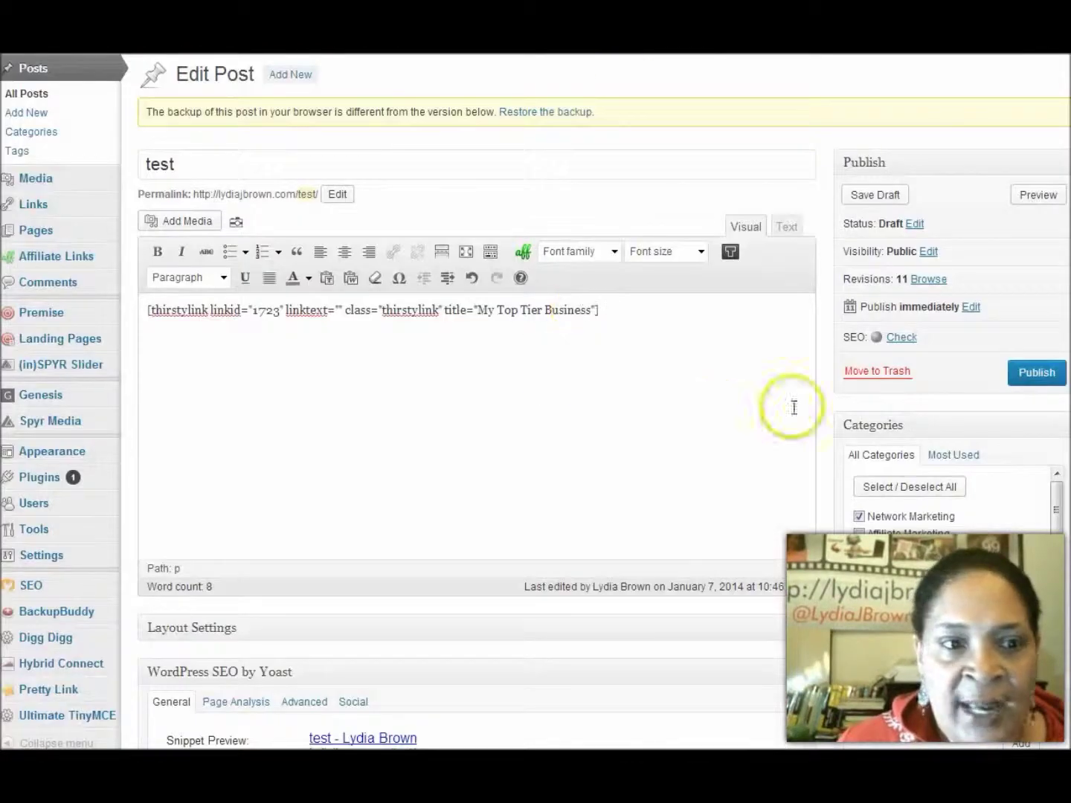
- Go through the affiliate links section to the ThirstyAffiliates settings and examine the link prefix choices, keeping "recommends"
mouse_move(57, 257)
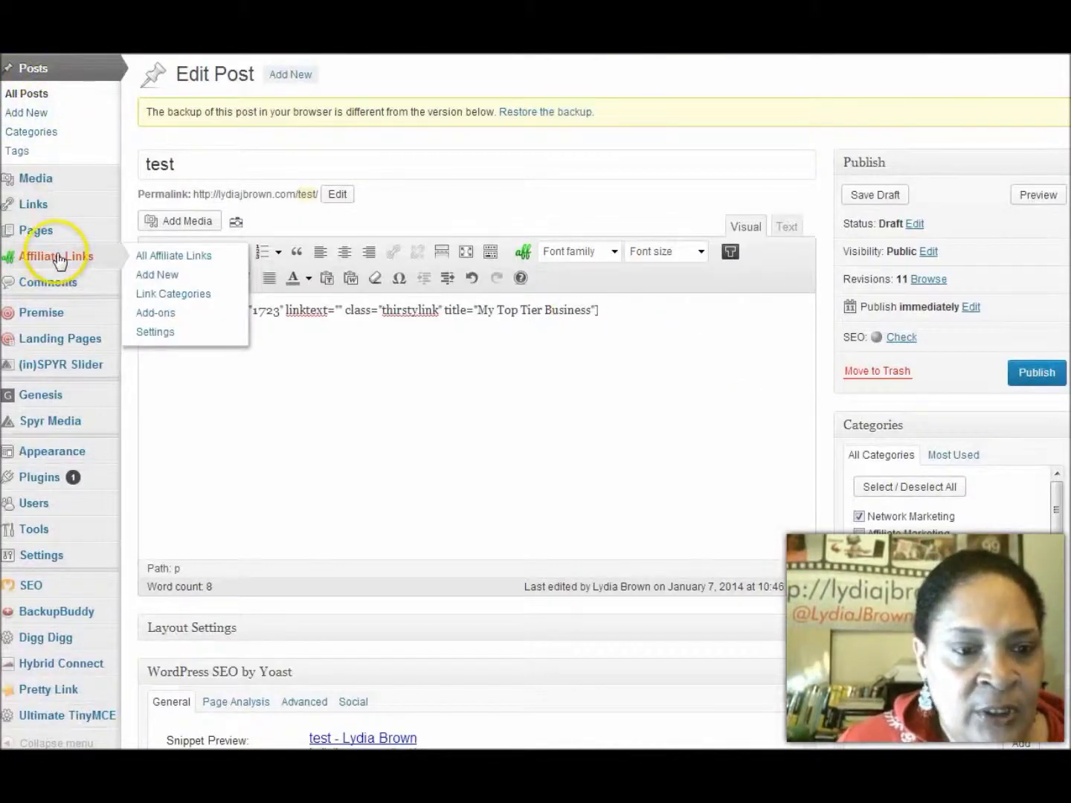
click(173, 257)
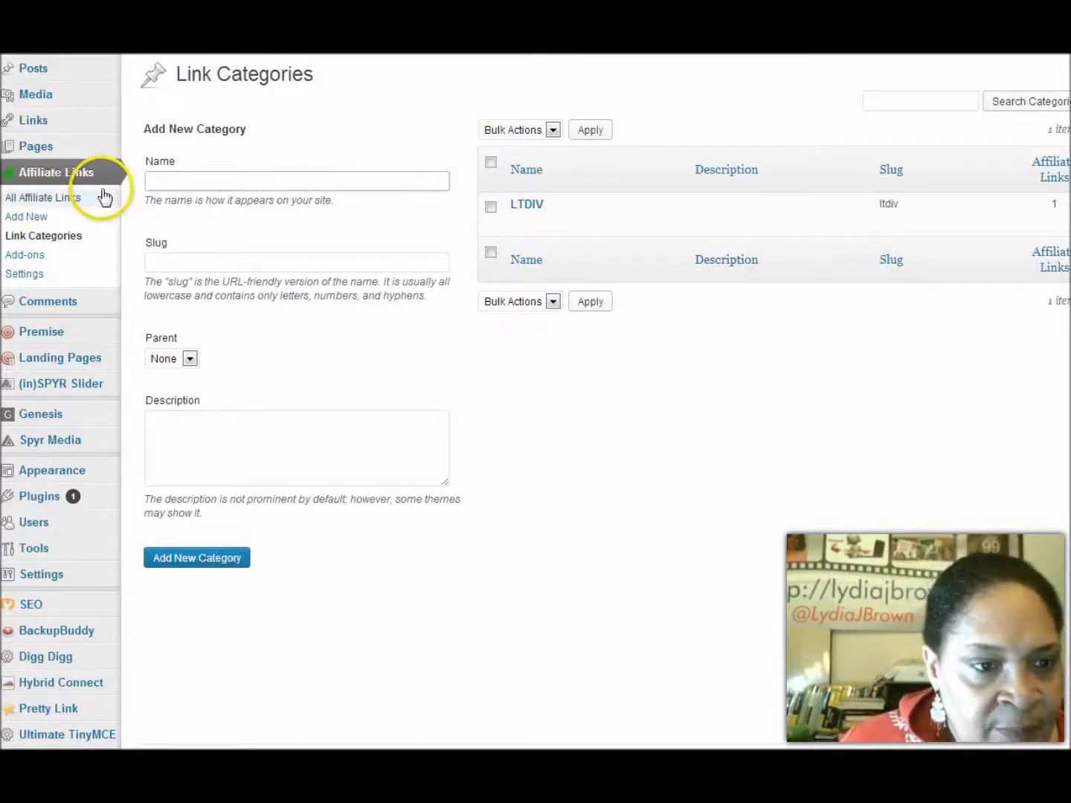
click(26, 274)
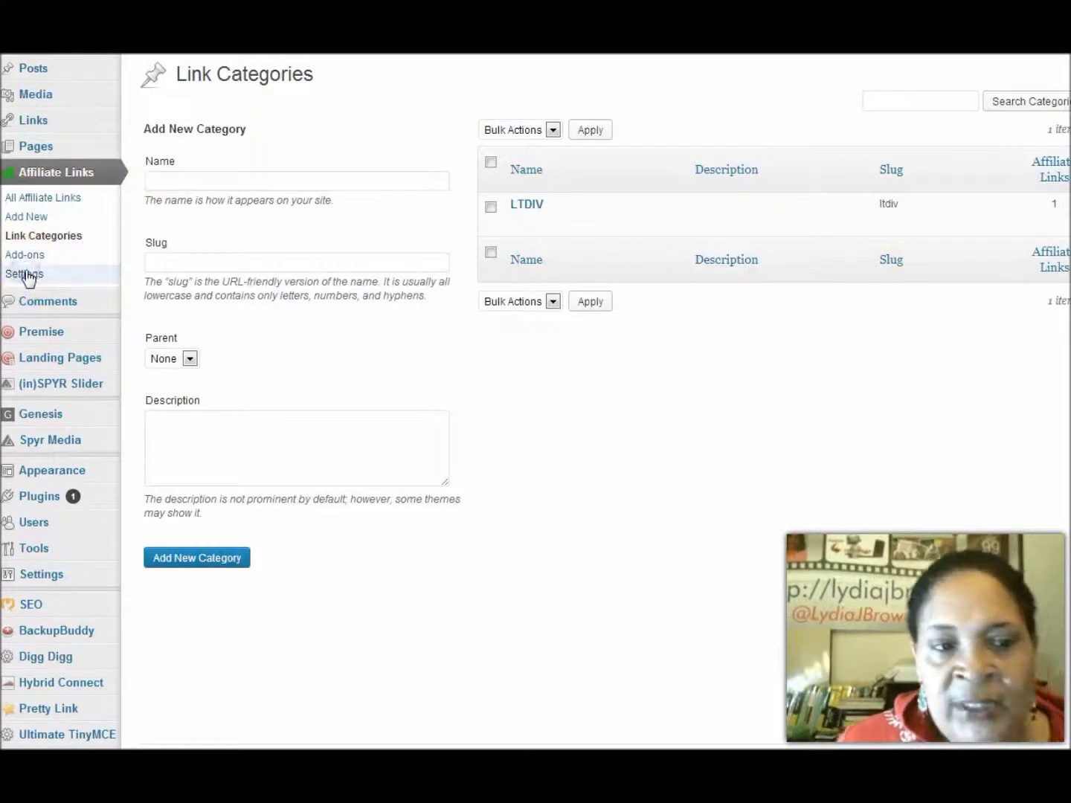
click(29, 281)
click(36, 306)
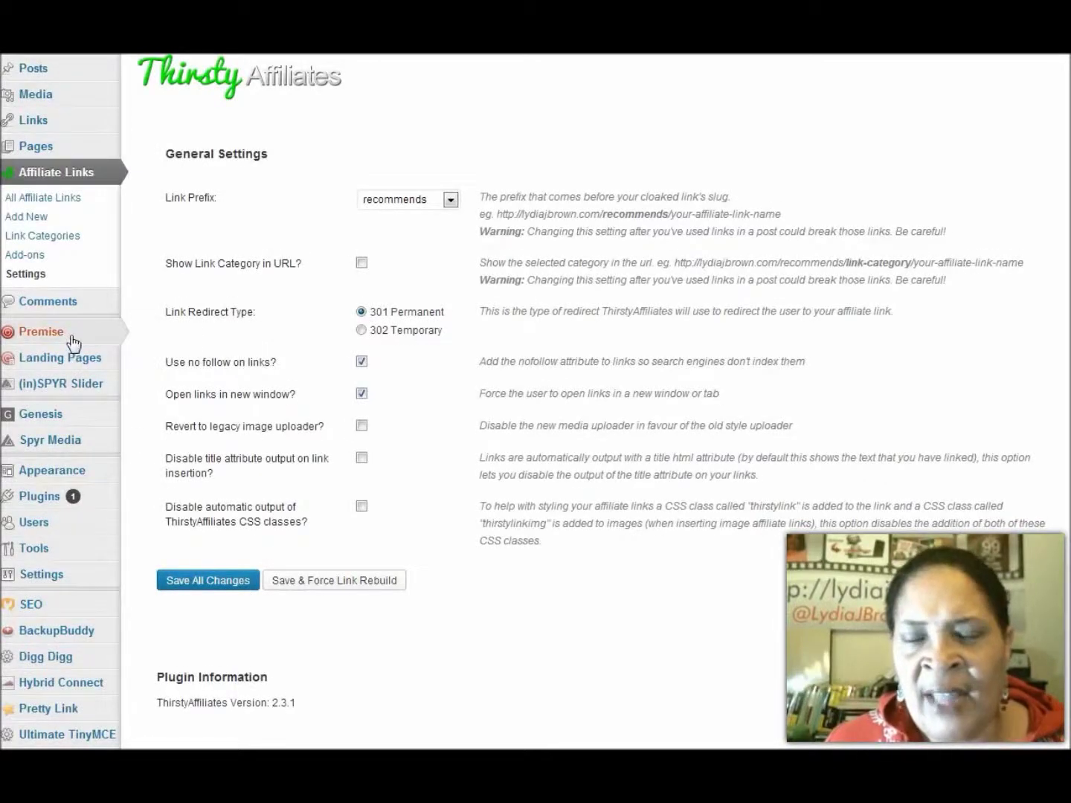
mouse_move(72, 341)
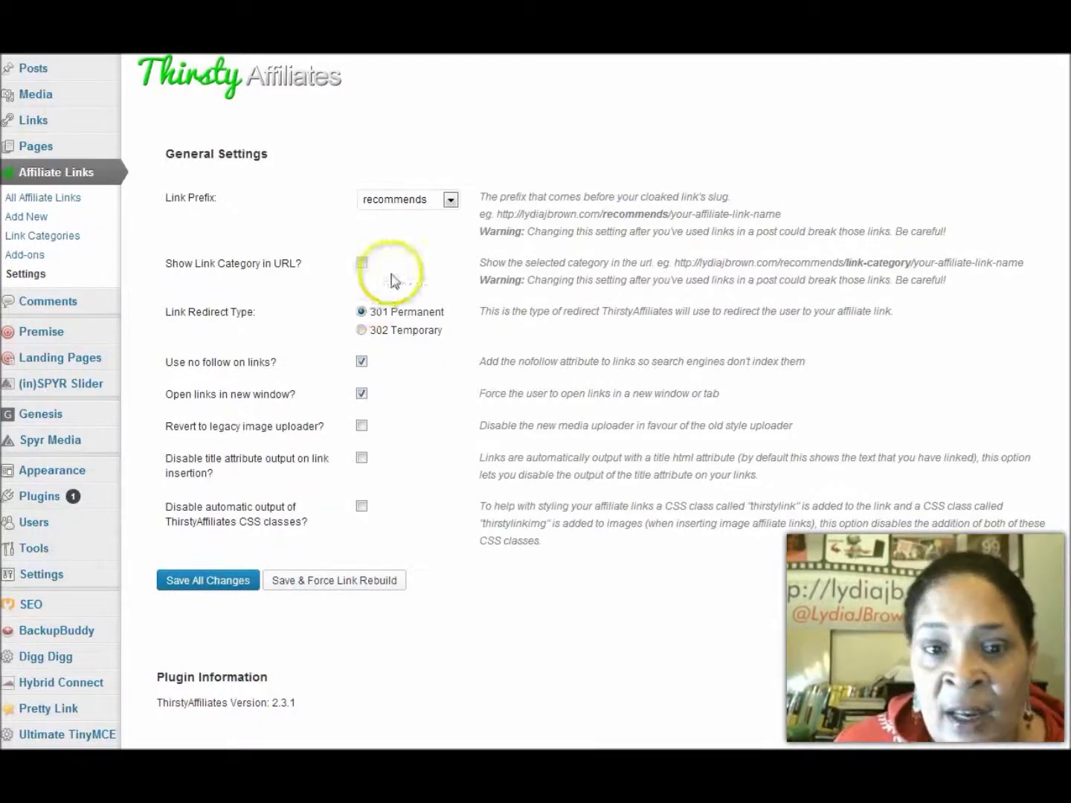
click(450, 201)
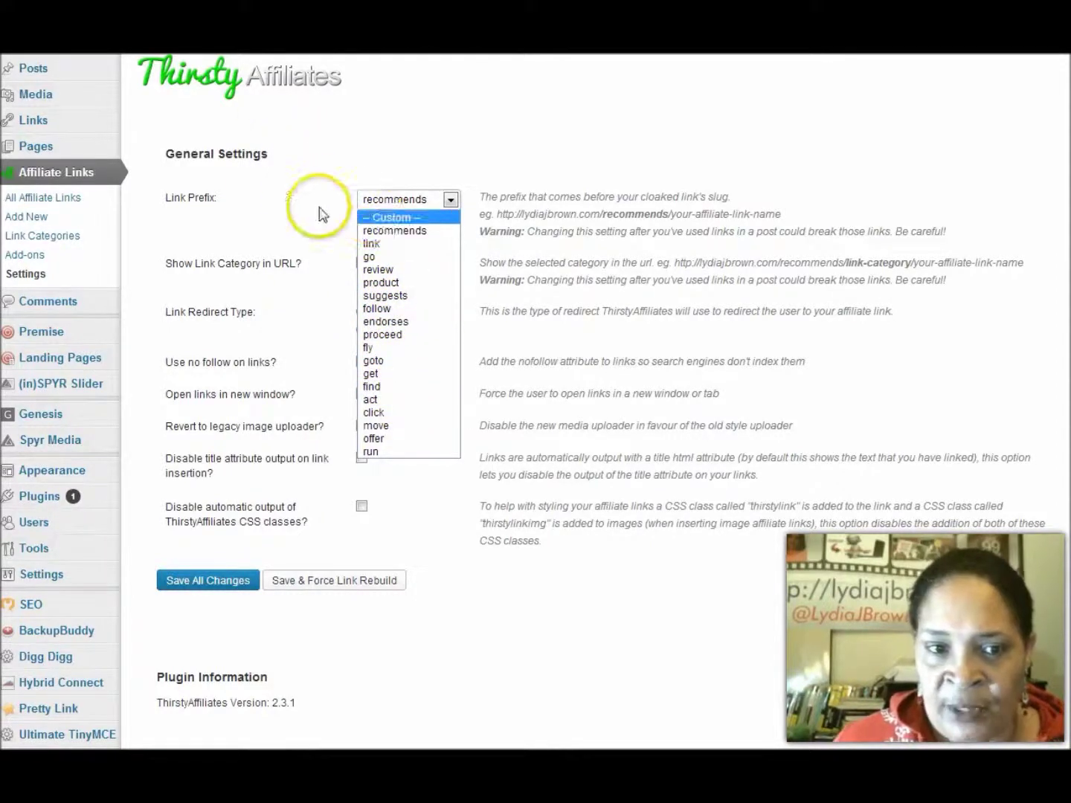
click(403, 201)
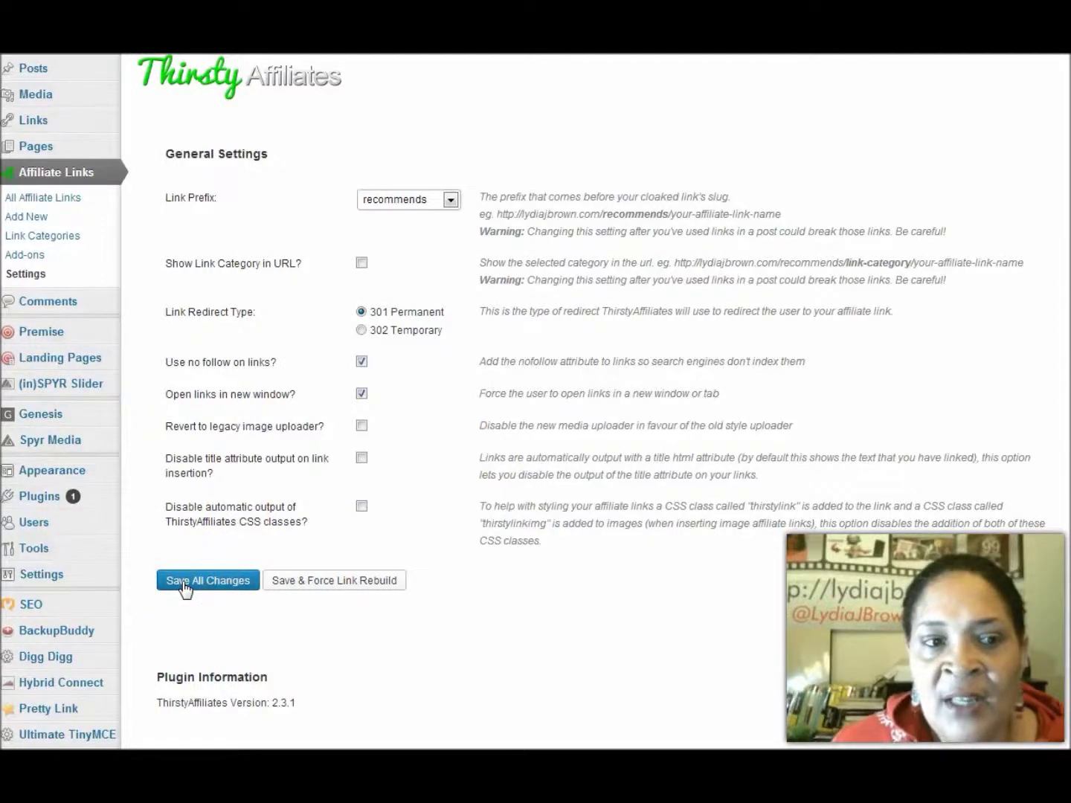
- Review the list of all affiliate links and the Affiliate Link Cloaking page in the WordPress plugin directory
click(43, 176)
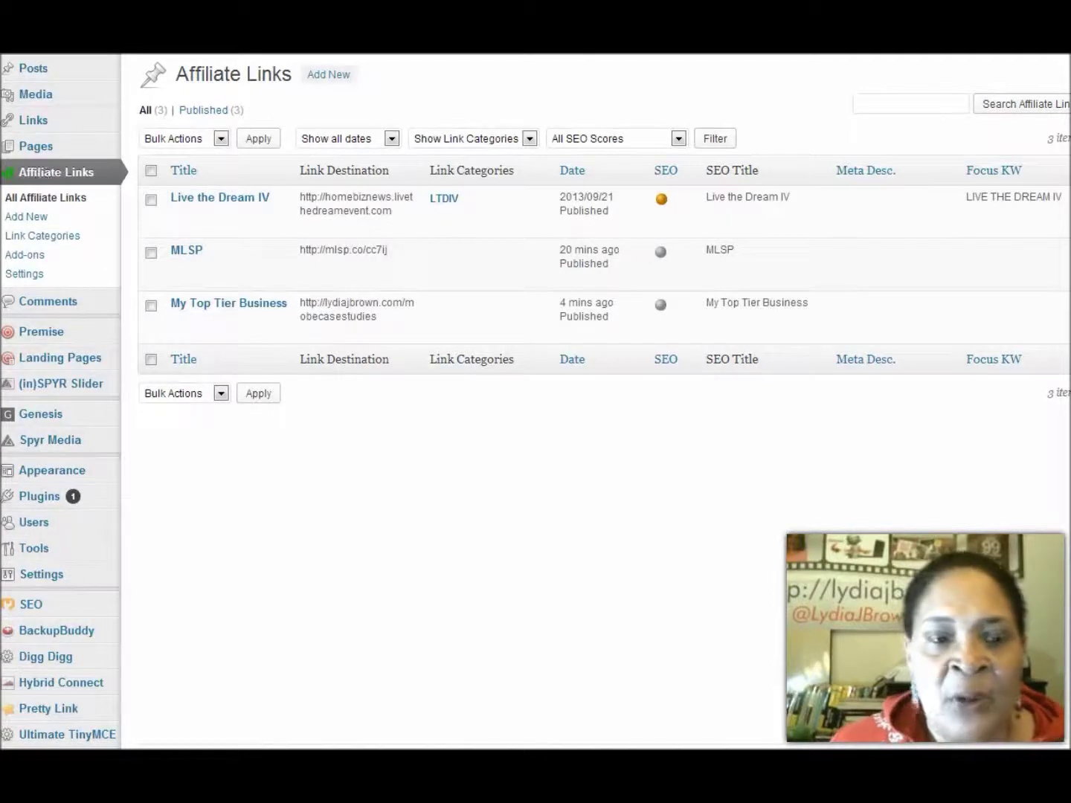
mouse_move(233, 759)
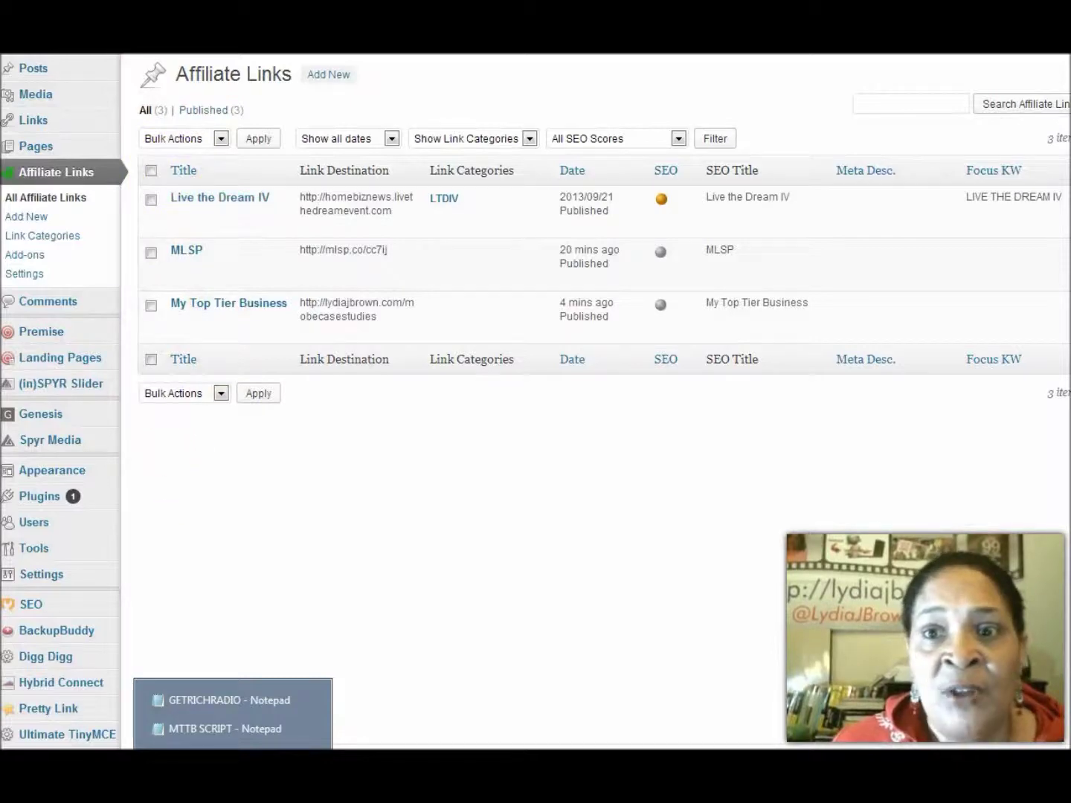
key(ctrl+Tab)
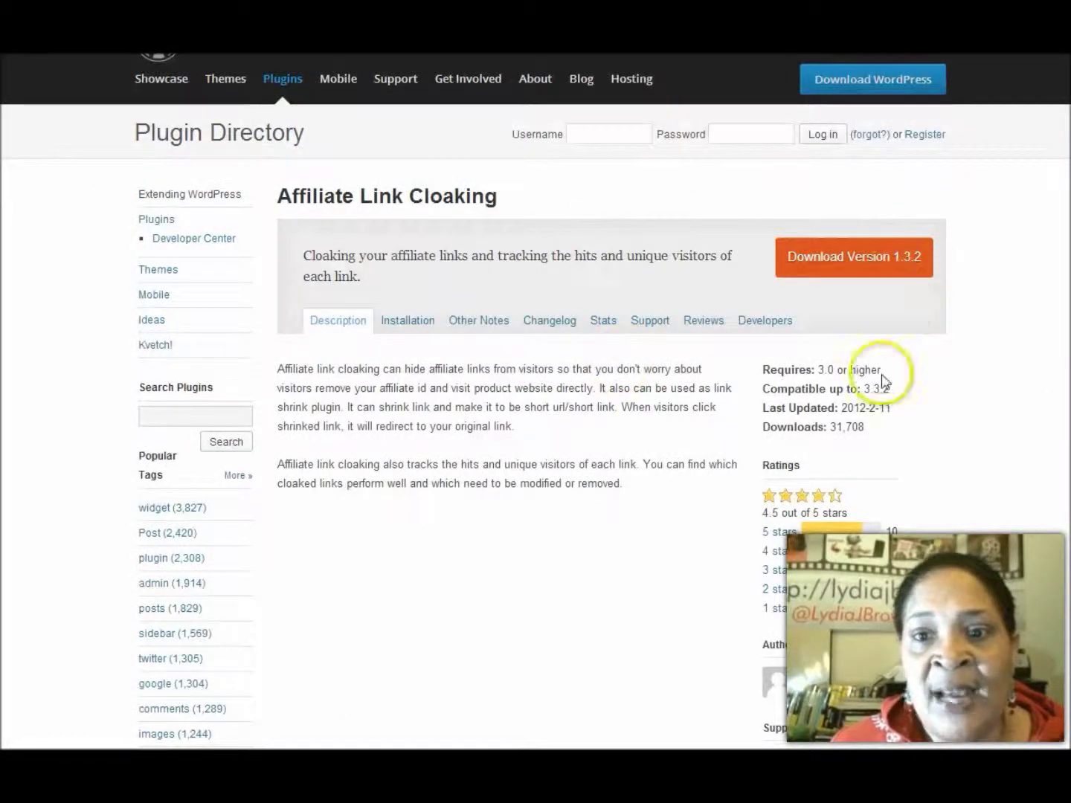
- Return to the blog's admin area and open the list of installed plugins
key(ctrl+Tab)
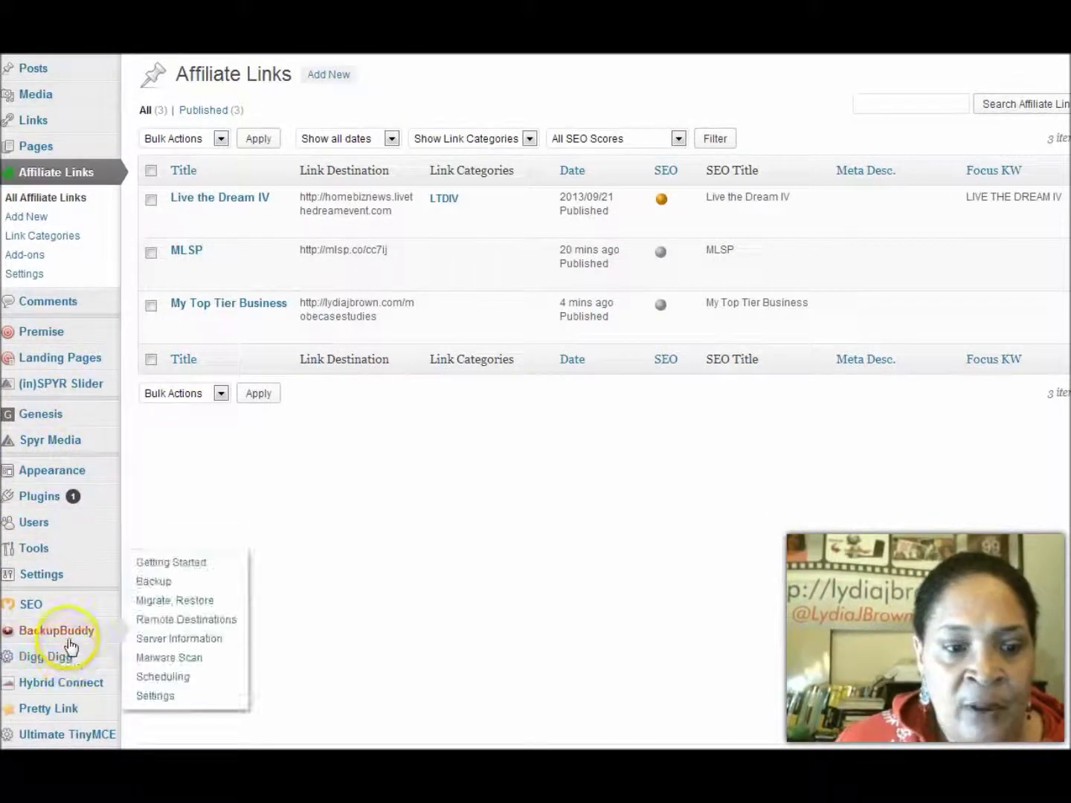
mouse_move(27, 499)
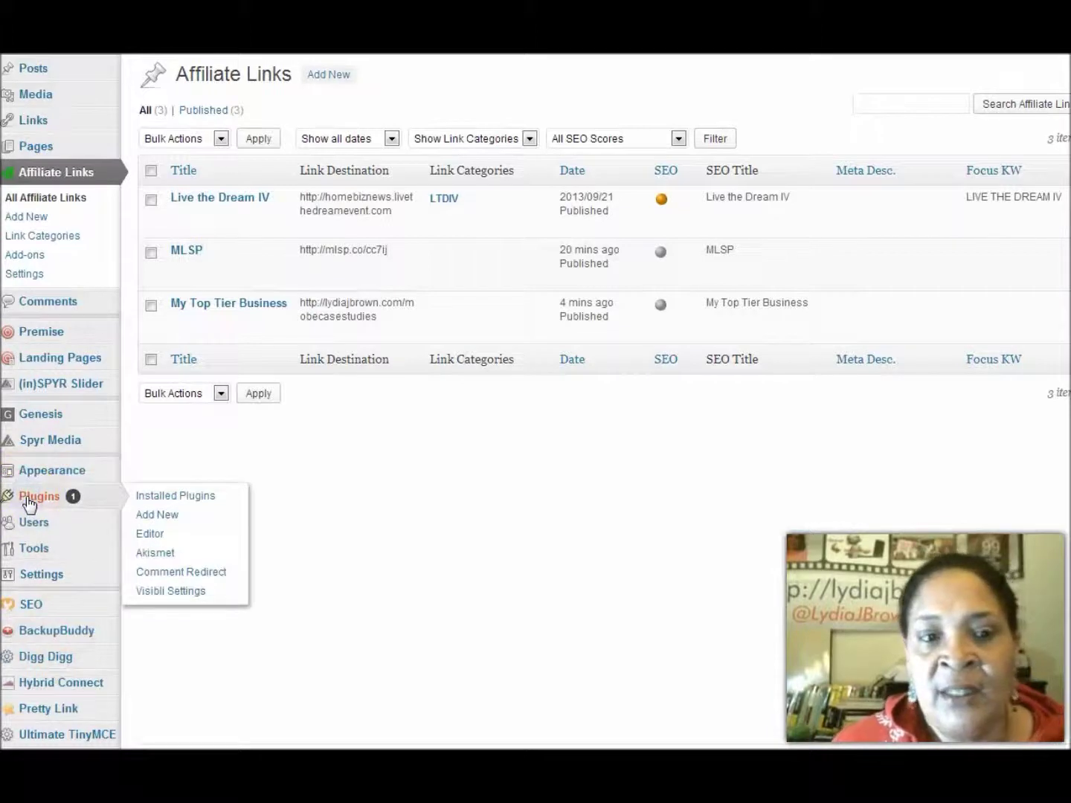
click(27, 503)
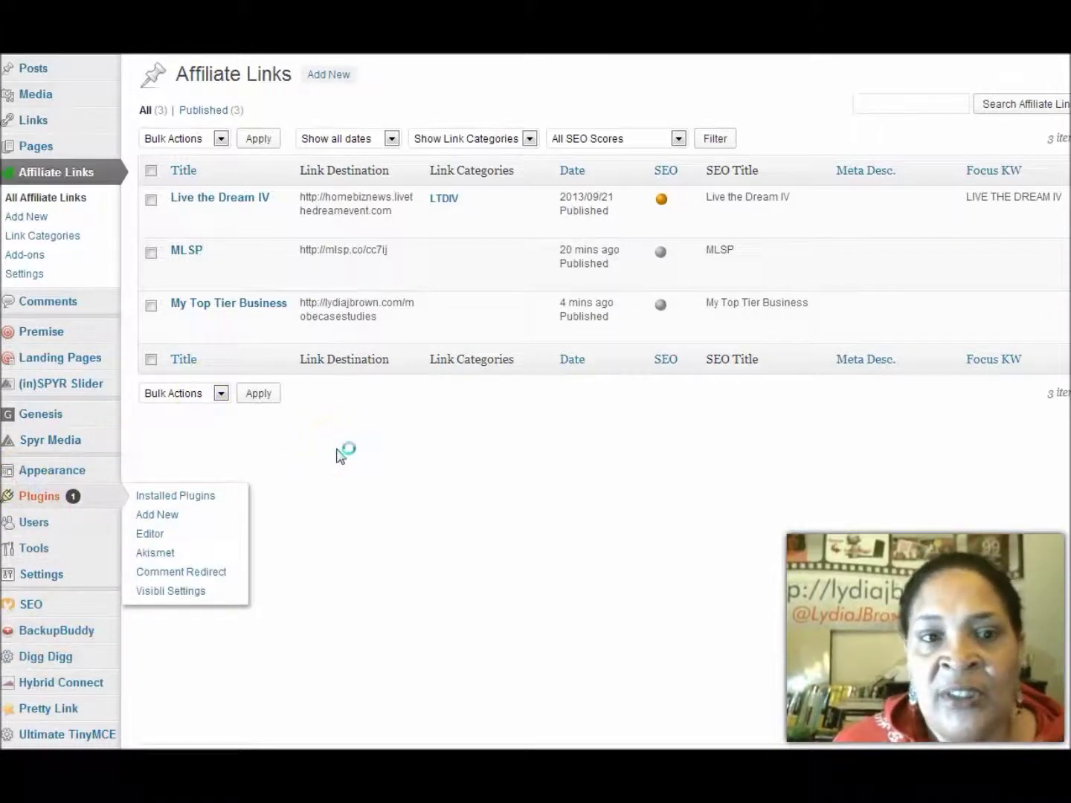